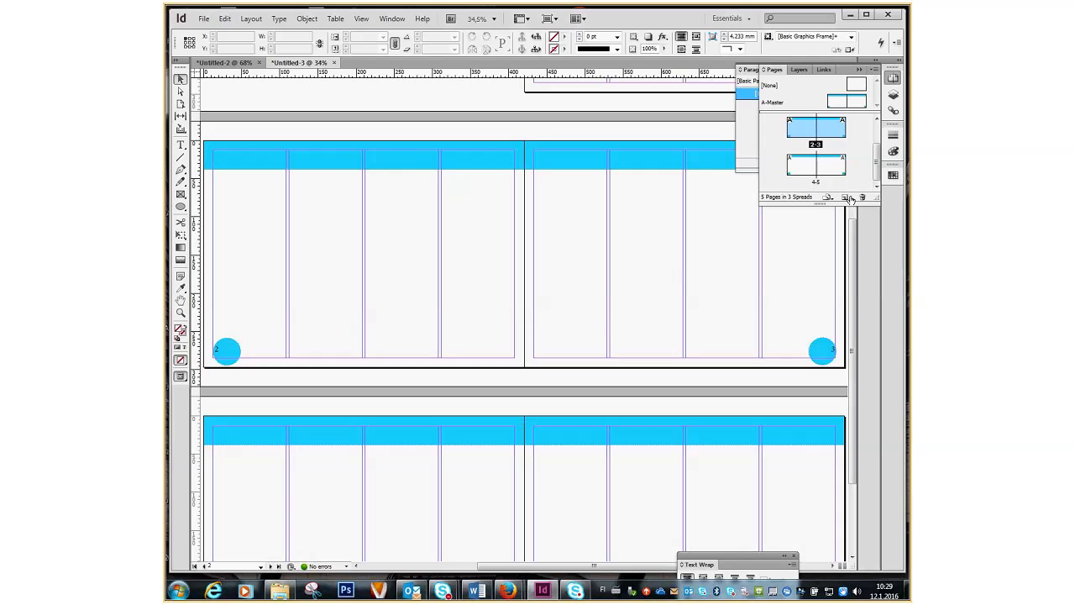
# Add six new pages so the document reaches 17 pages in 9 spreads.
pyautogui.click(848, 198)
pyautogui.click(848, 198)
pyautogui.click(848, 198)
pyautogui.click(848, 198)
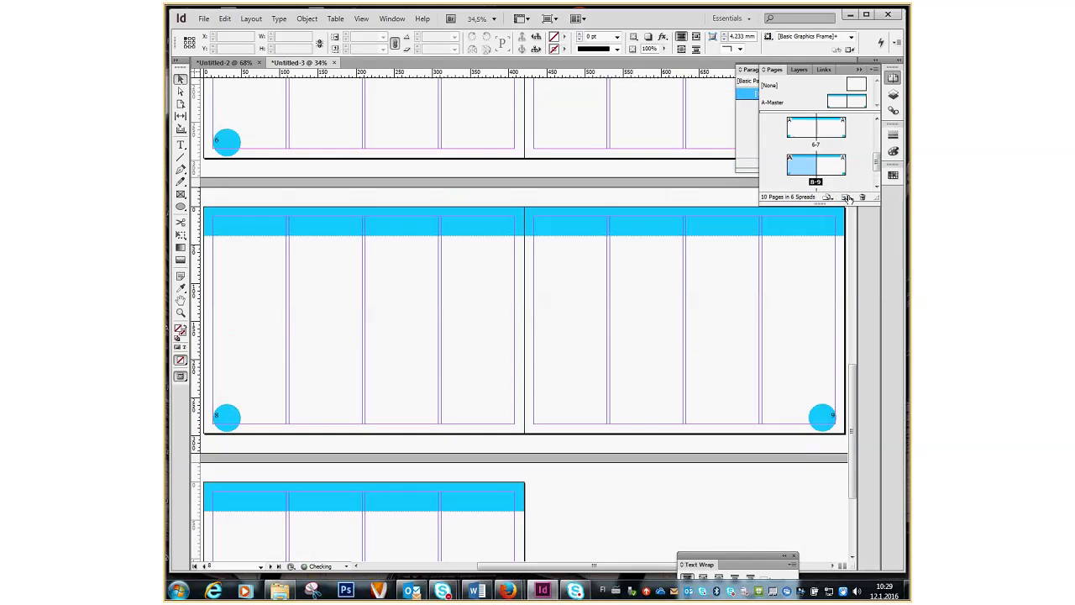
pyautogui.click(848, 198)
pyautogui.click(848, 199)
pyautogui.click(849, 199)
pyautogui.click(848, 198)
pyautogui.click(849, 198)
pyautogui.click(848, 198)
pyautogui.scroll(-8, 693, 317)
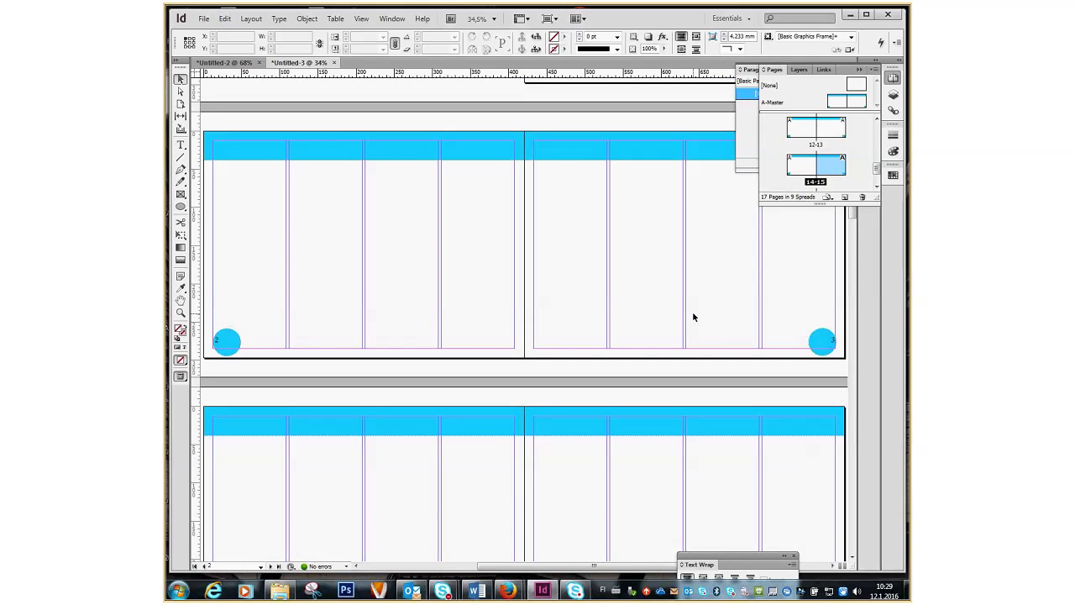
pyautogui.scroll(-3, 693, 316)
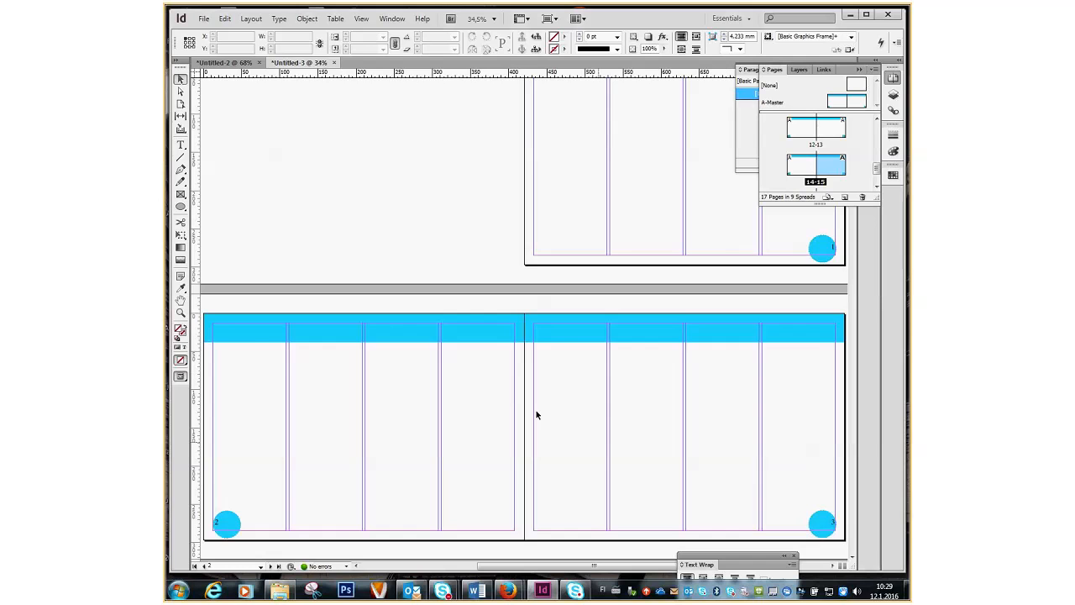
pyautogui.scroll(-5, 570, 414)
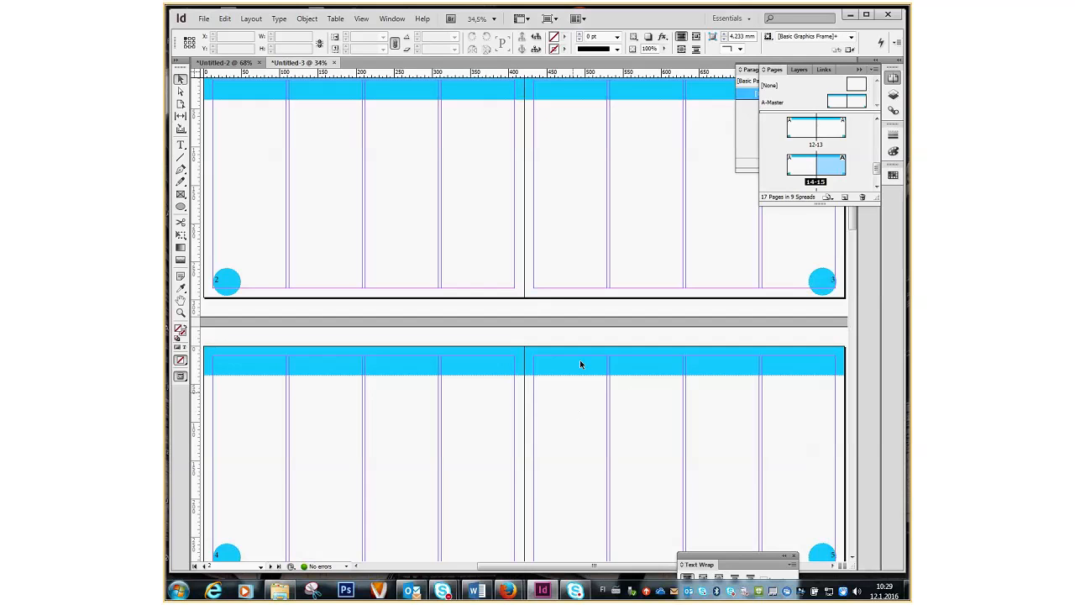
# Duplicate A-Master to create a new B-Master spread.
pyautogui.click(776, 106)
pyautogui.rightClick(776, 106)
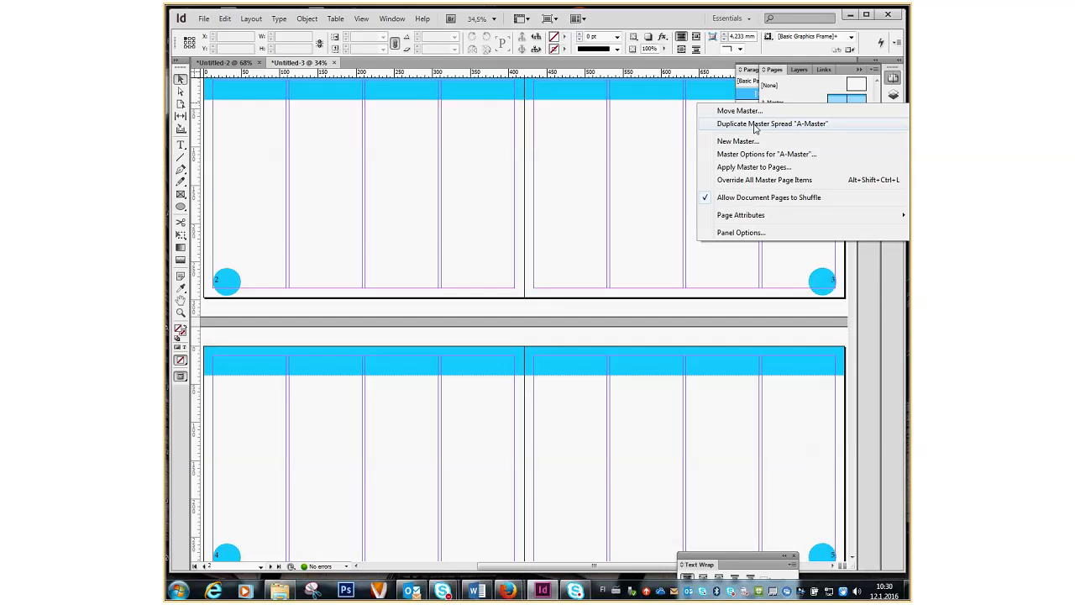
pyautogui.click(754, 126)
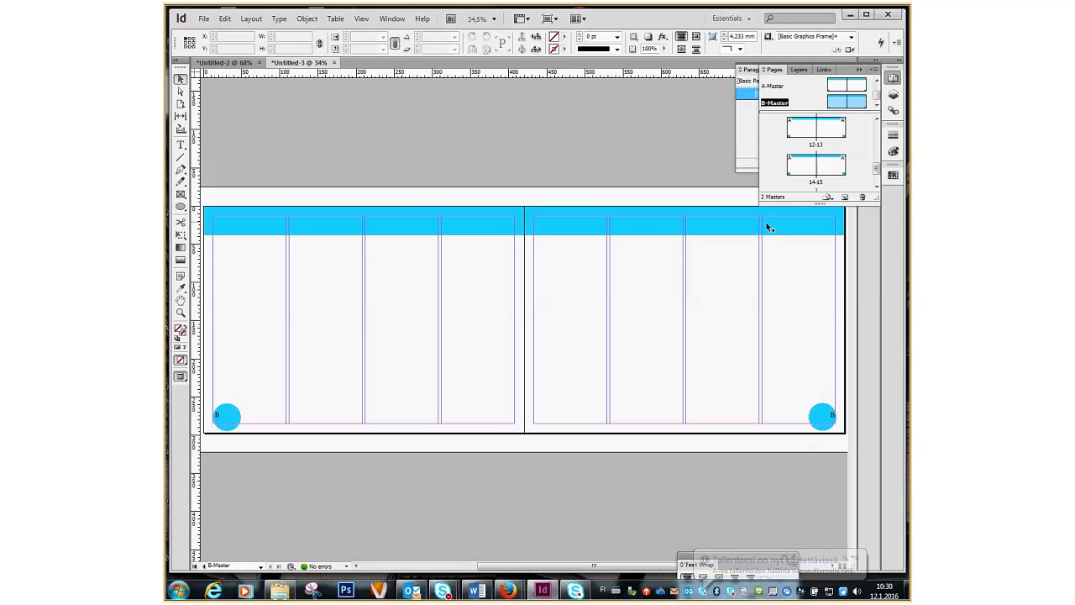
# Recolour B-Master's two header bars and two bottom circles green.
pyautogui.click(469, 231)
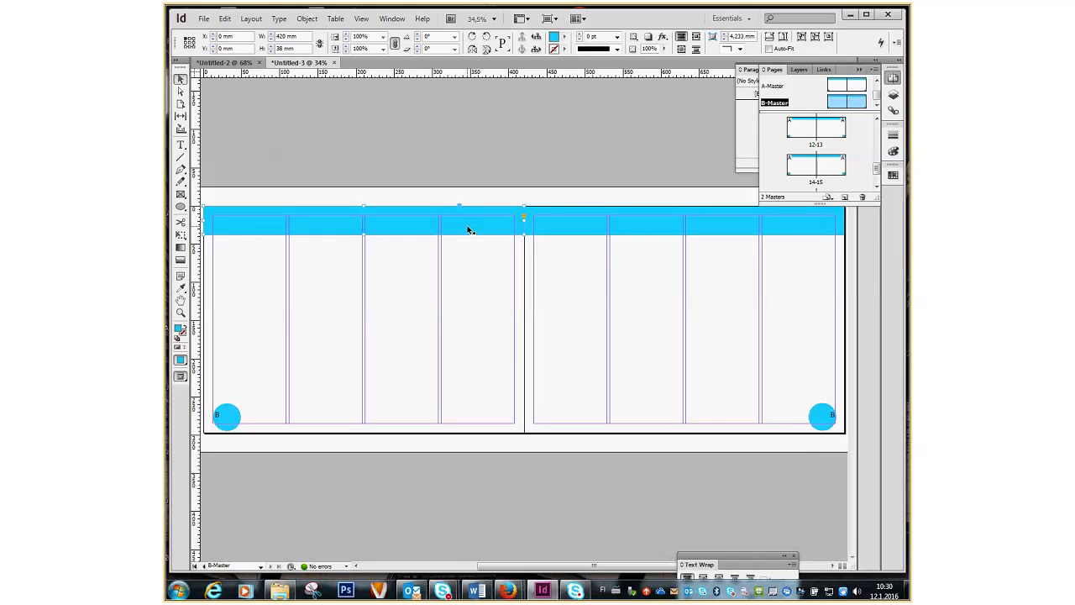
pyautogui.keyDown('shift'); pyautogui.click(562, 231); pyautogui.keyUp('shift')
pyautogui.keyDown('shift'); pyautogui.click(237, 428); pyautogui.keyUp('shift')
pyautogui.keyDown('shift'); pyautogui.click(822, 432); pyautogui.keyUp('shift')
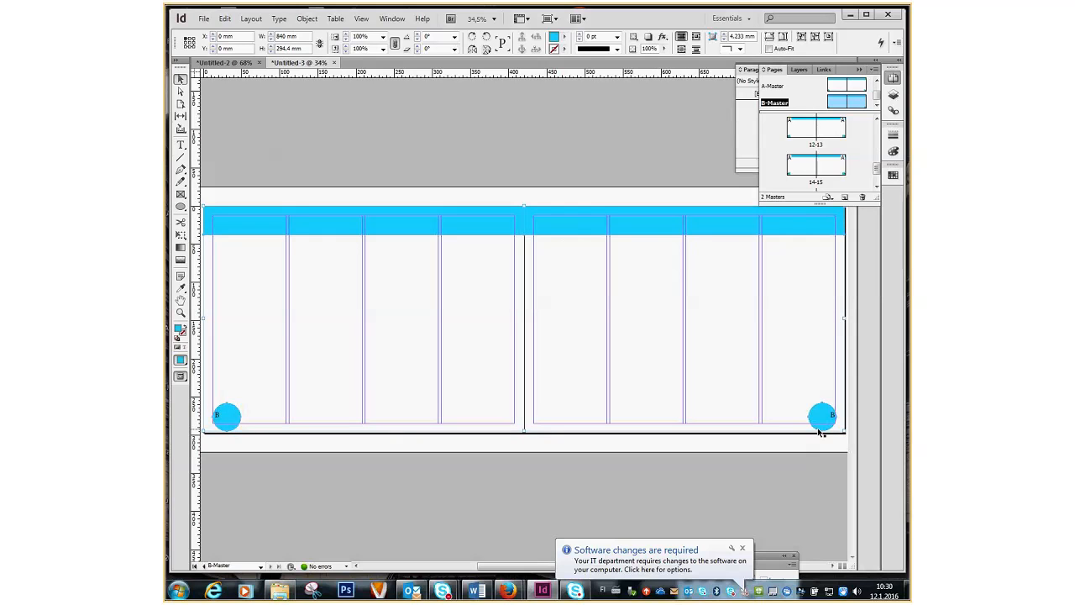
pyautogui.click(563, 37)
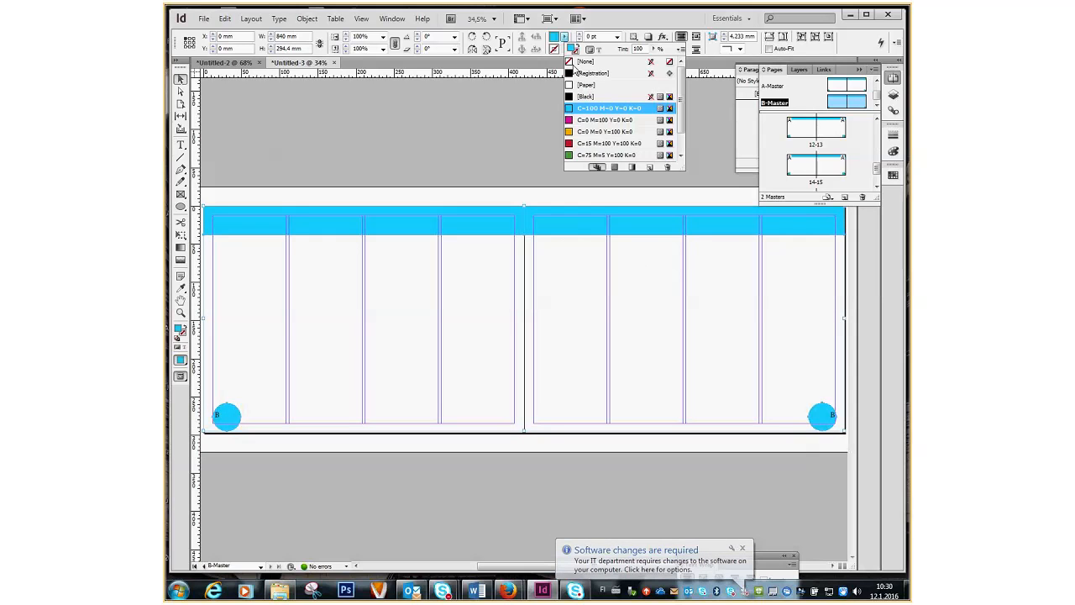
pyautogui.click(581, 156)
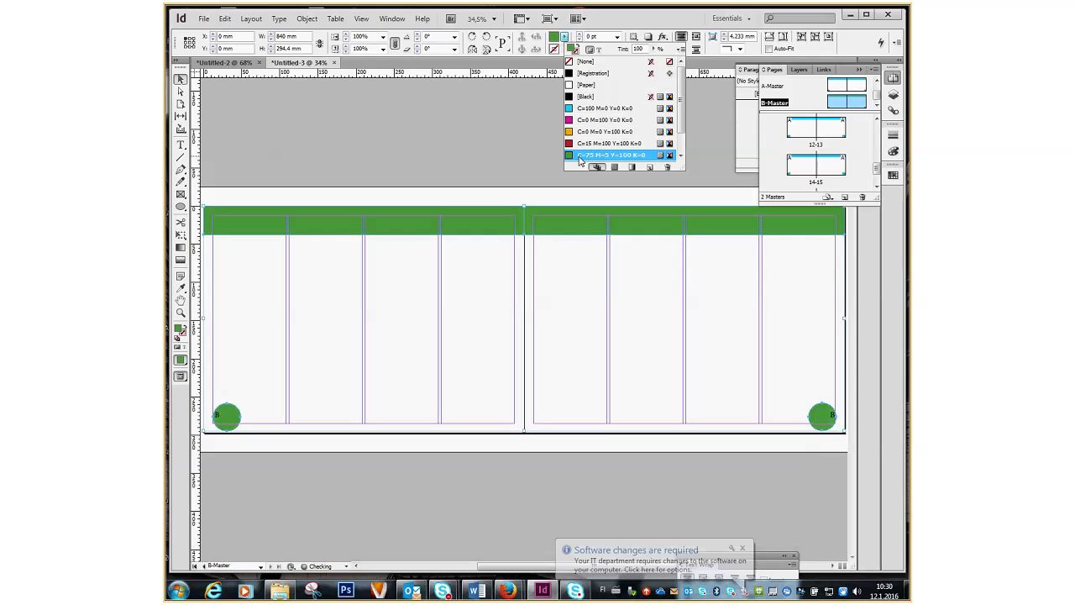
pyautogui.click(871, 69)
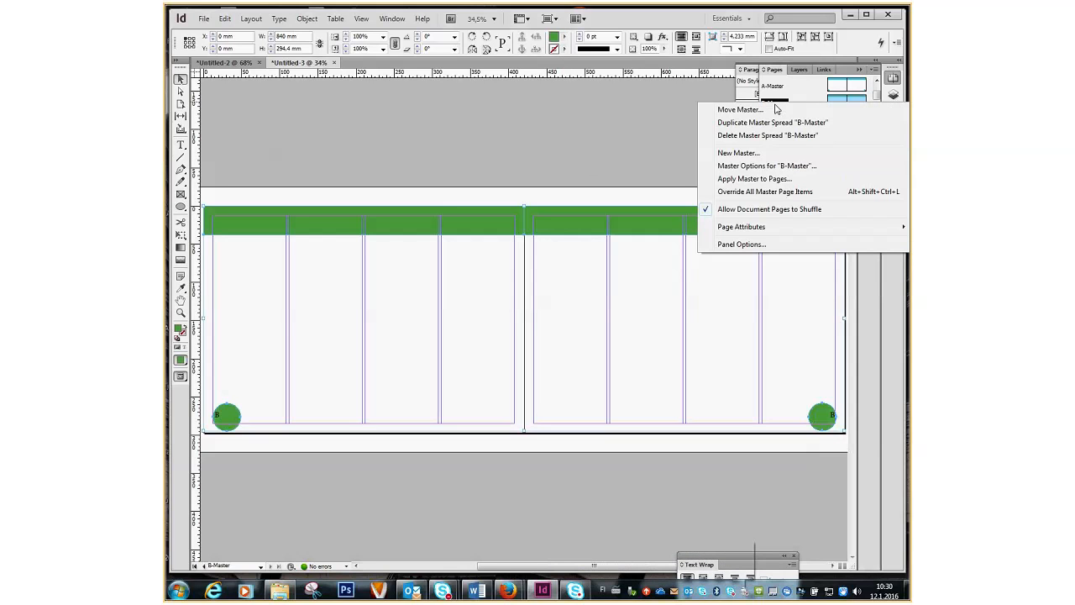
# Duplicate B-Master into C-Master and fill all its bars and circles with magenta.
pyautogui.click(776, 123)
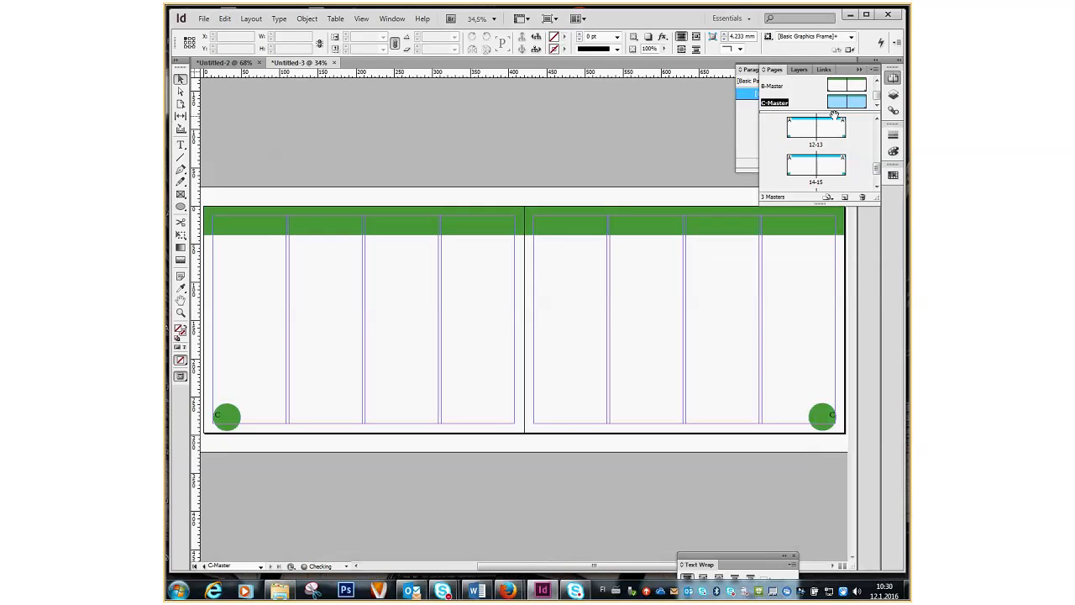
pyautogui.click(458, 232)
pyautogui.hotkey('ctrl', 'a')
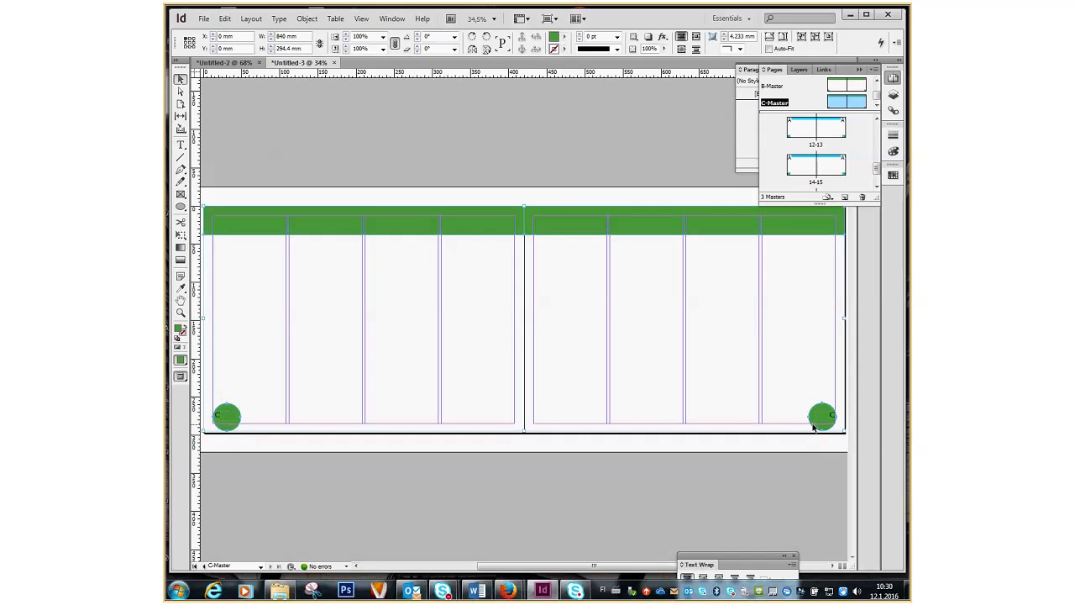
pyautogui.click(566, 37)
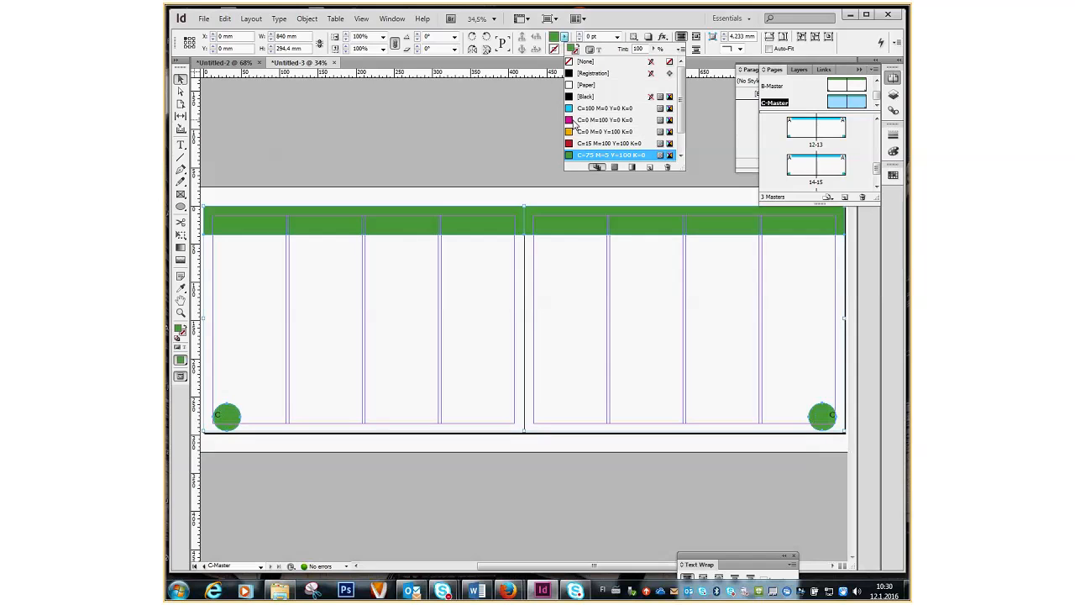
pyautogui.click(575, 121)
pyautogui.click(447, 111)
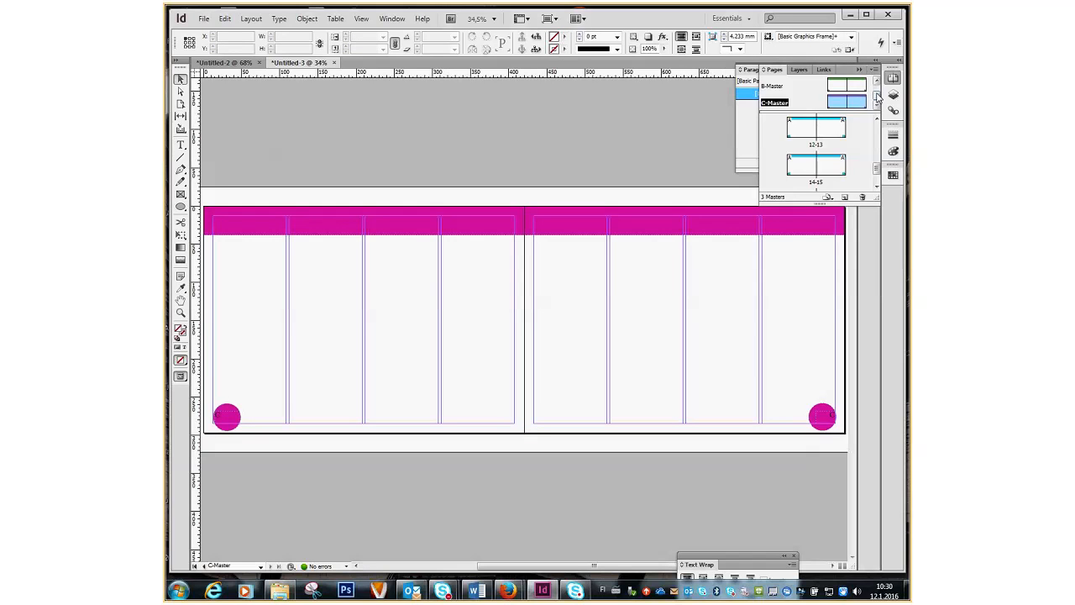
# Select the pages 8–11 spreads in the Pages panel.
pyautogui.scroll(2, 877, 99)
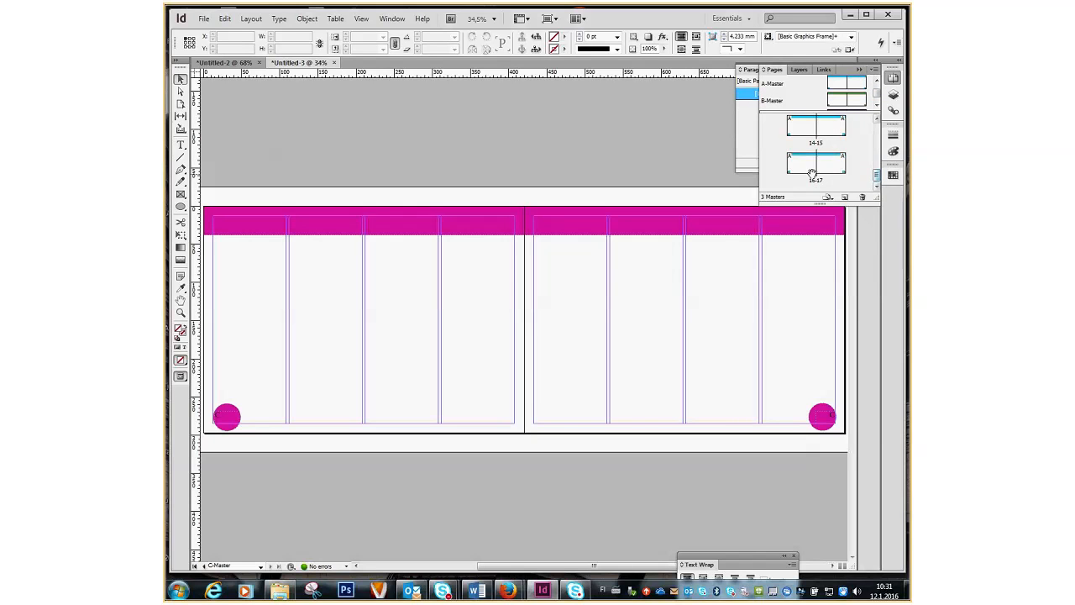
pyautogui.scroll(1, 877, 161)
pyautogui.scroll(5, 878, 160)
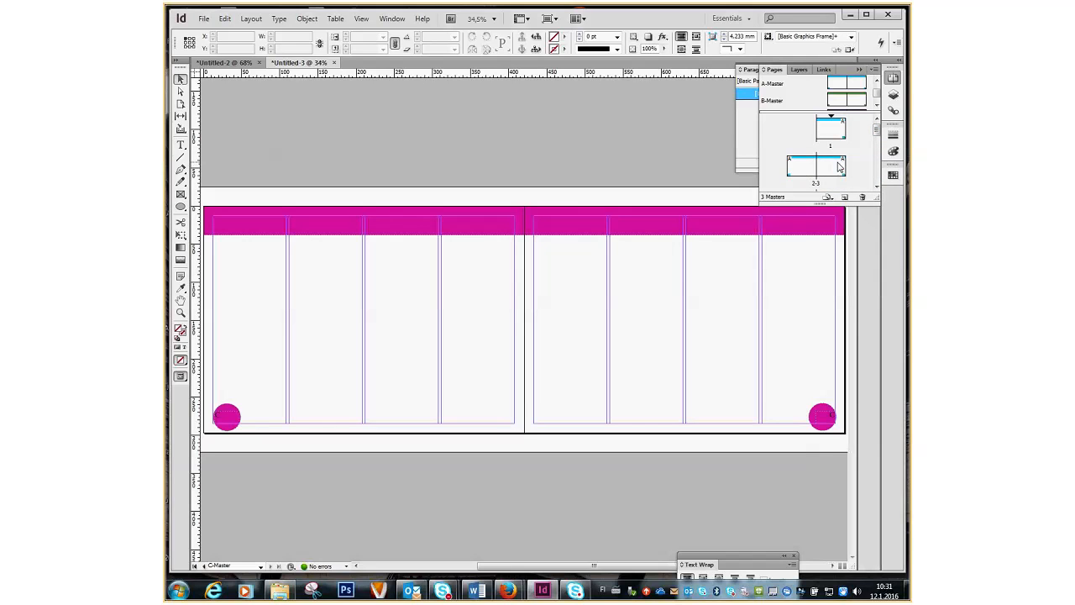
pyautogui.scroll(-3, 806, 172)
pyautogui.click(797, 146)
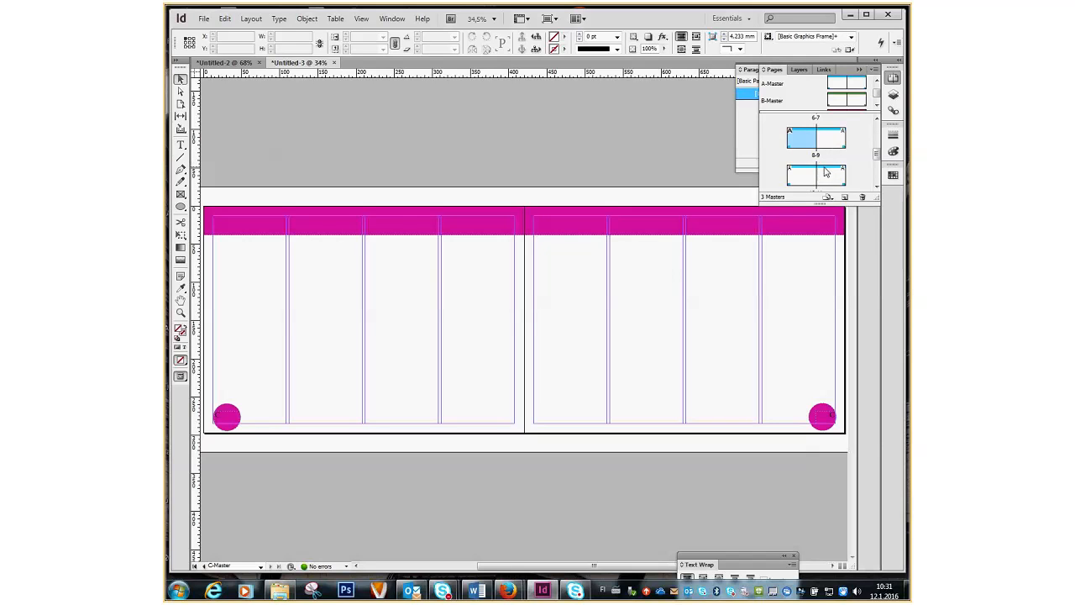
pyautogui.keyDown('shift'); pyautogui.click(830, 143); pyautogui.keyUp('shift')
pyautogui.keyDown('shift'); pyautogui.click(806, 181); pyautogui.keyUp('shift')
pyautogui.keyDown('shift'); pyautogui.click(837, 178); pyautogui.keyUp('shift')
pyautogui.scroll(-2, 825, 160)
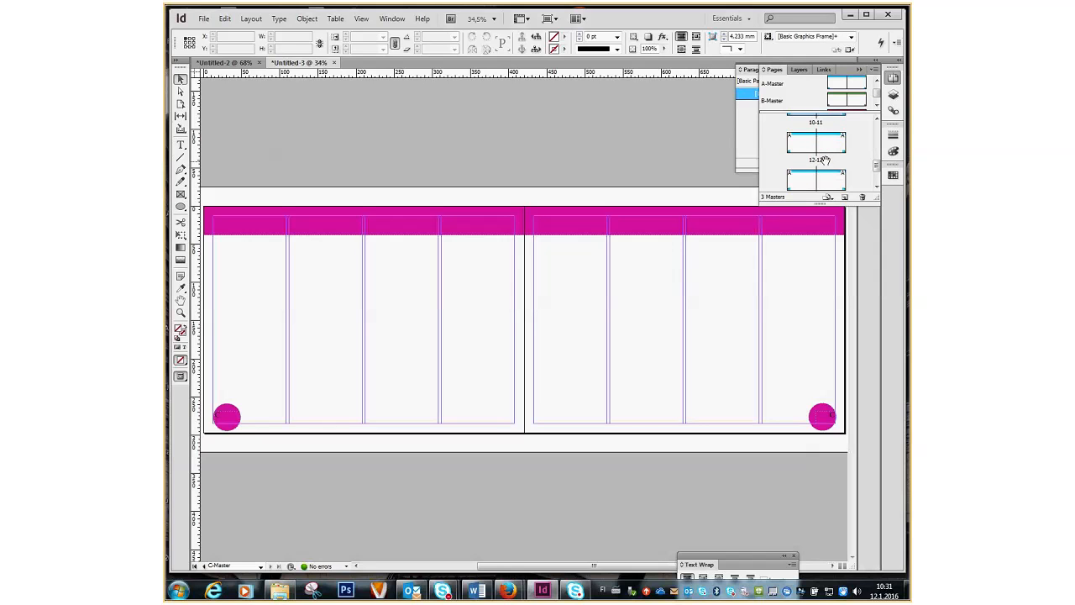
pyautogui.scroll(2, 825, 159)
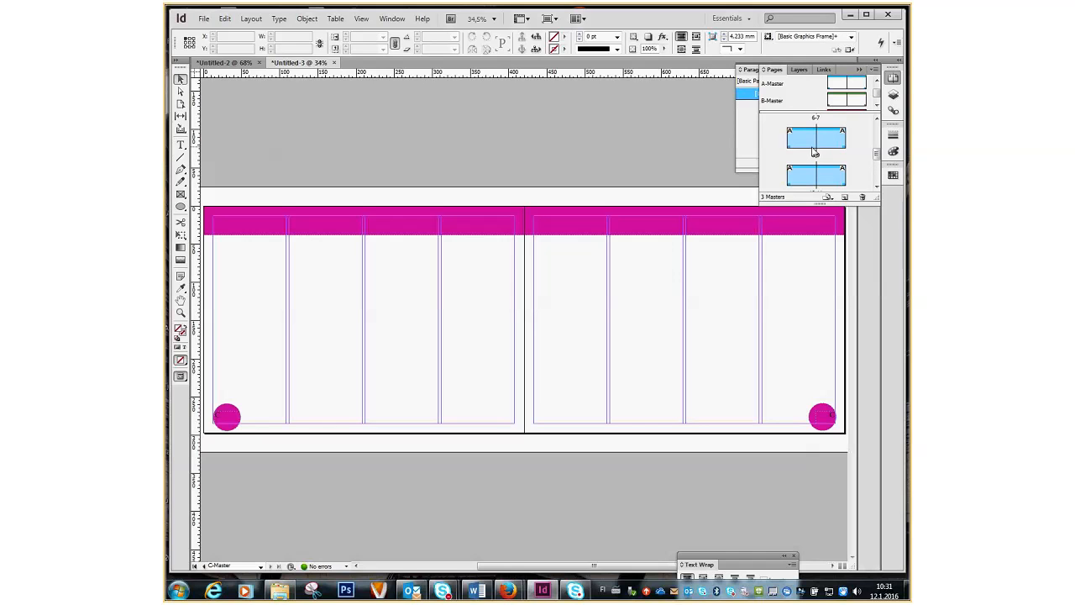
pyautogui.click(777, 149)
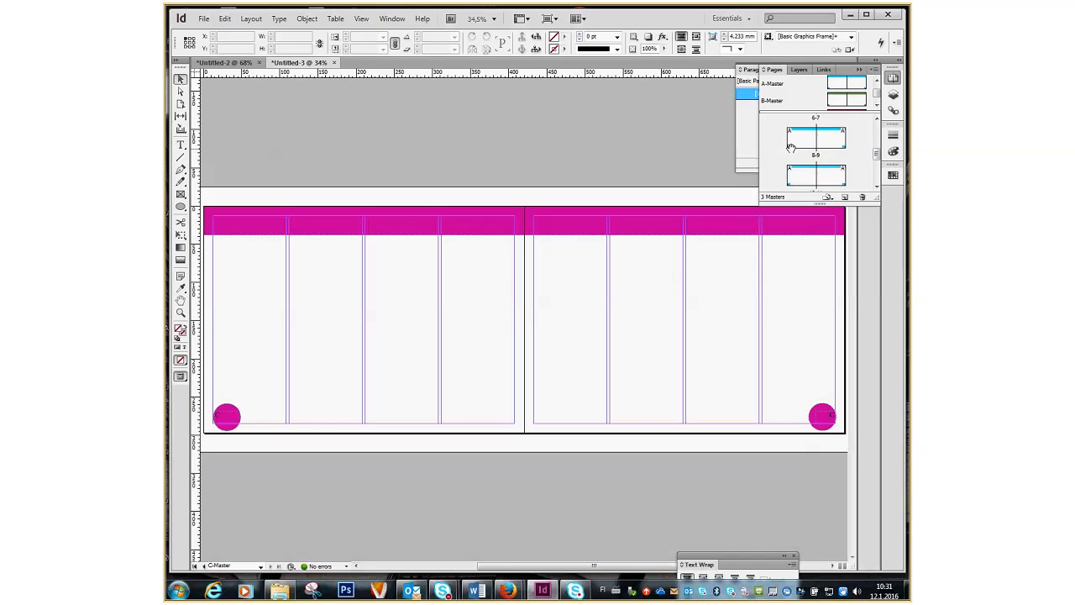
pyautogui.click(795, 146)
pyautogui.keyDown('shift'); pyautogui.click(828, 141); pyautogui.keyUp('shift')
pyautogui.keyDown('shift'); pyautogui.click(803, 176); pyautogui.keyUp('shift')
pyautogui.keyDown('shift'); pyautogui.click(844, 179); pyautogui.keyUp('shift')
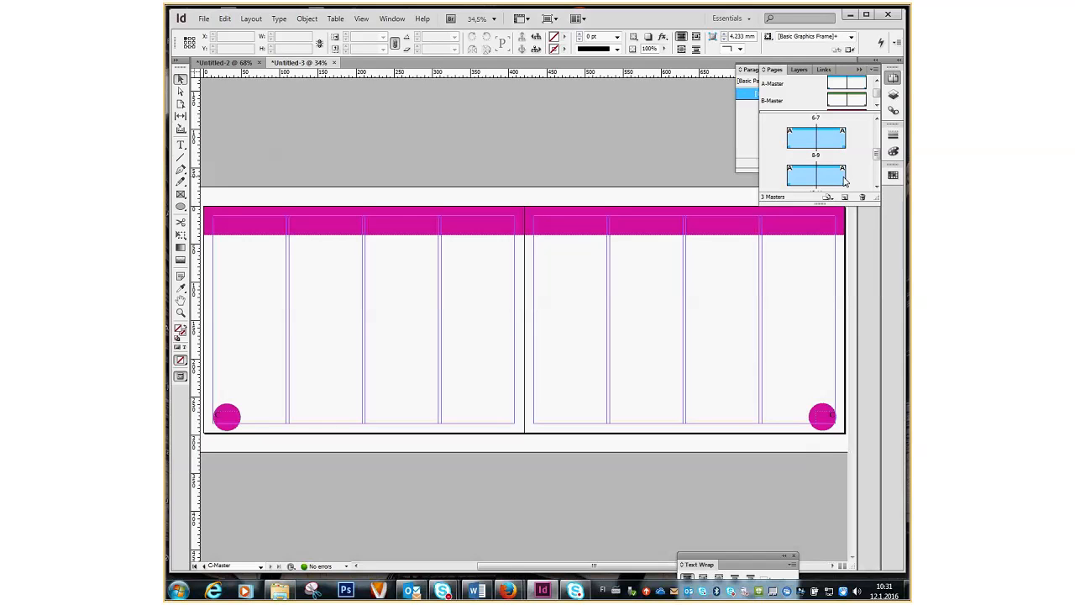
# Apply B-Master to the selected pages 8–11.
pyautogui.rightClick(834, 147)
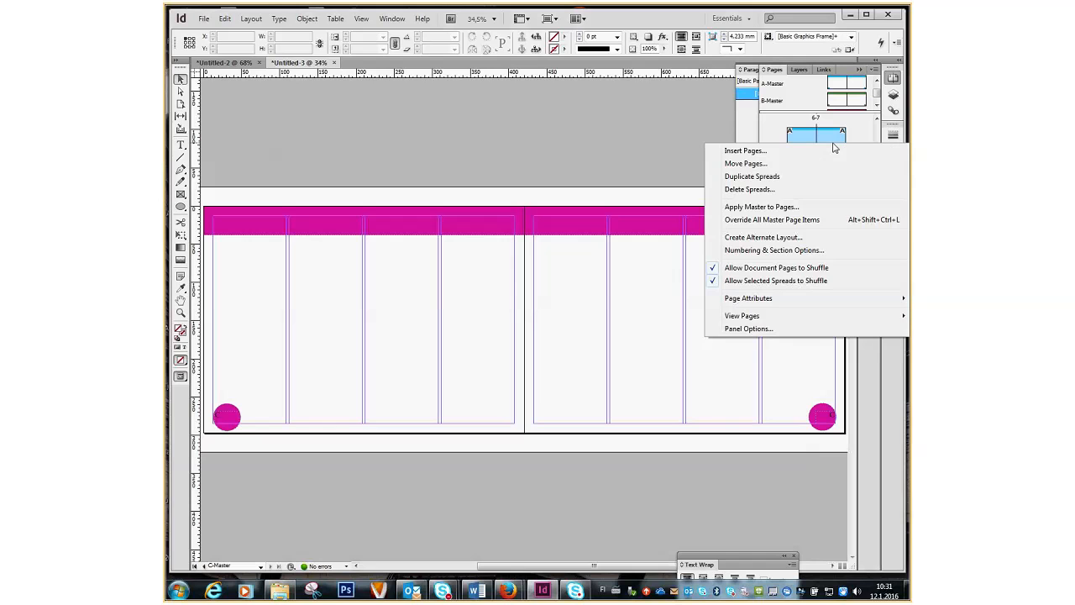
pyautogui.click(778, 208)
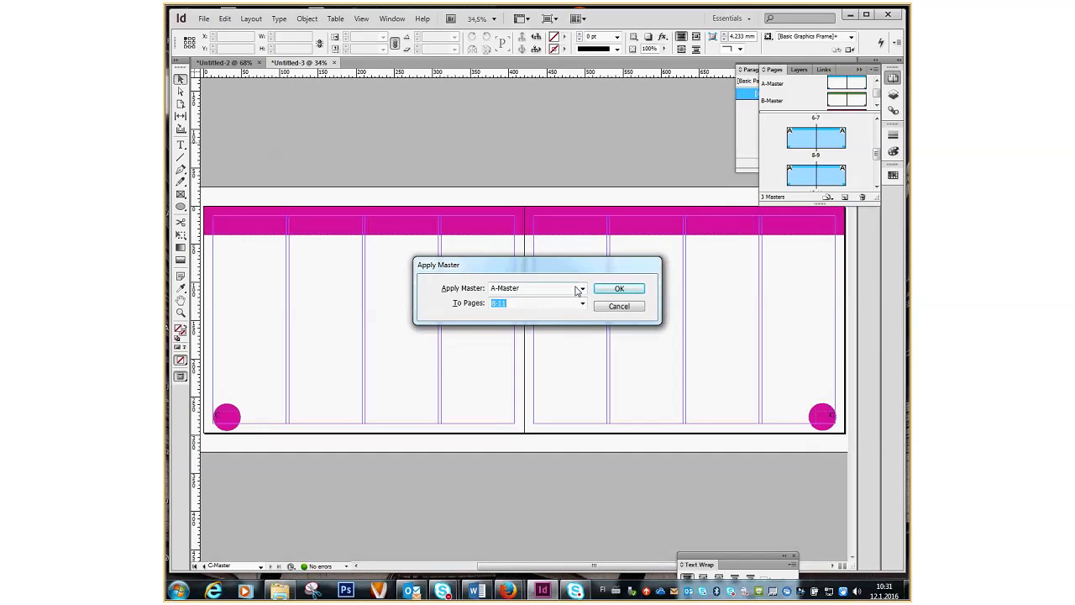
pyautogui.click(580, 288)
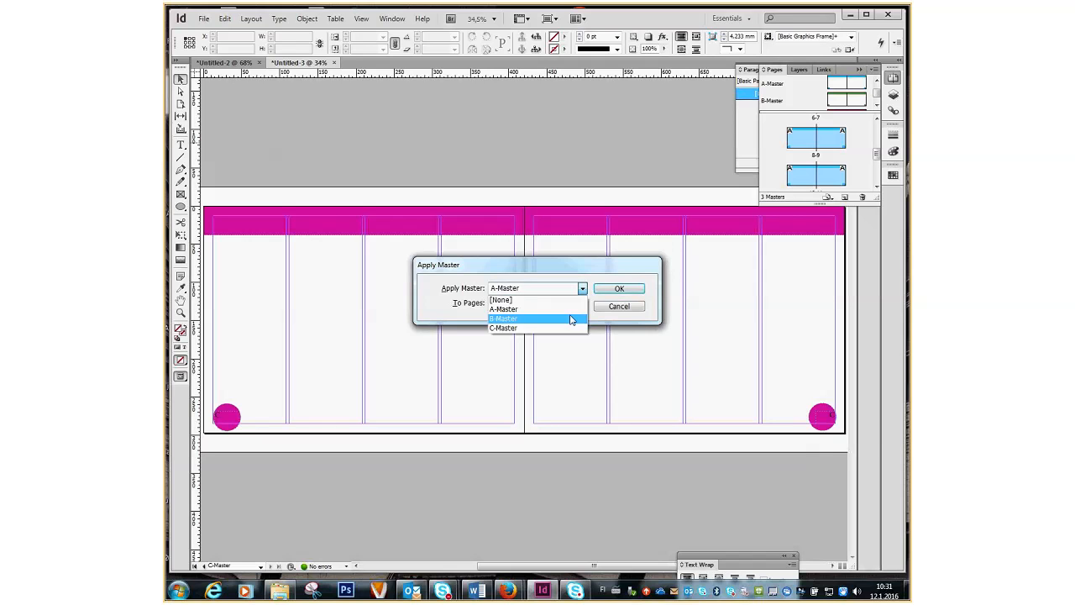
pyautogui.click(555, 319)
pyautogui.click(623, 291)
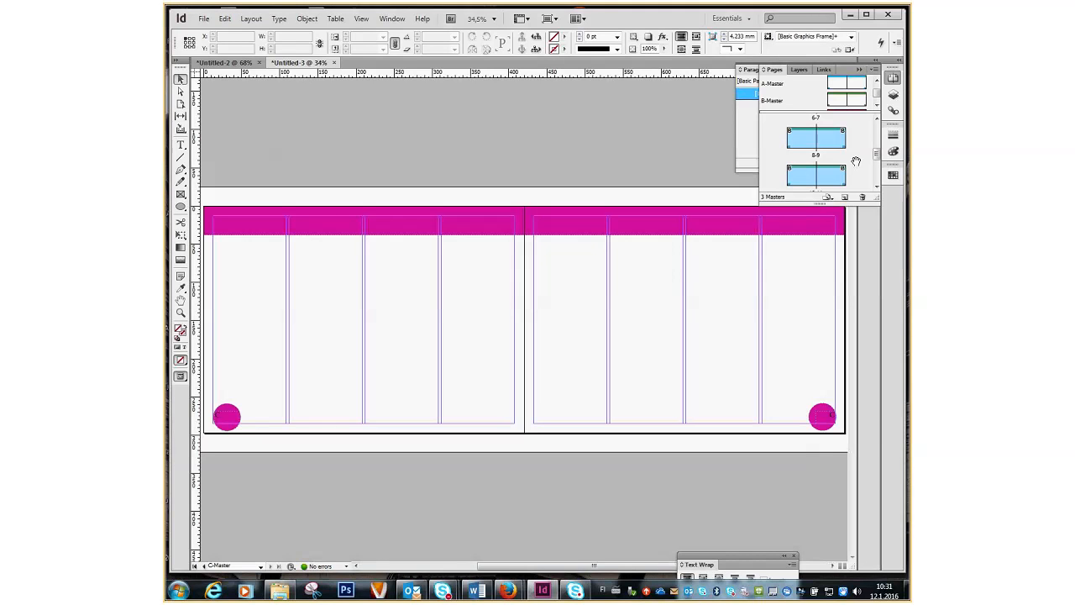
pyautogui.scroll(-2, 859, 155)
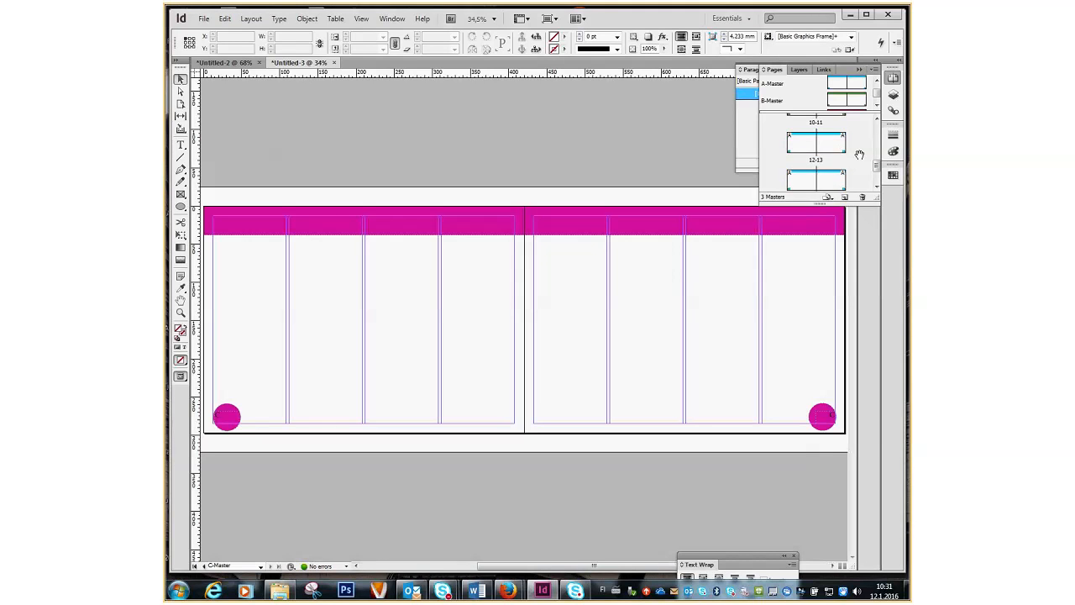
# Select pages 12, 13, 14 and 15 and apply the magenta C-Master to them.
pyautogui.click(809, 150)
pyautogui.keyDown('shift'); pyautogui.click(829, 148); pyautogui.keyUp('shift')
pyautogui.keyDown('shift'); pyautogui.click(810, 181); pyautogui.keyUp('shift')
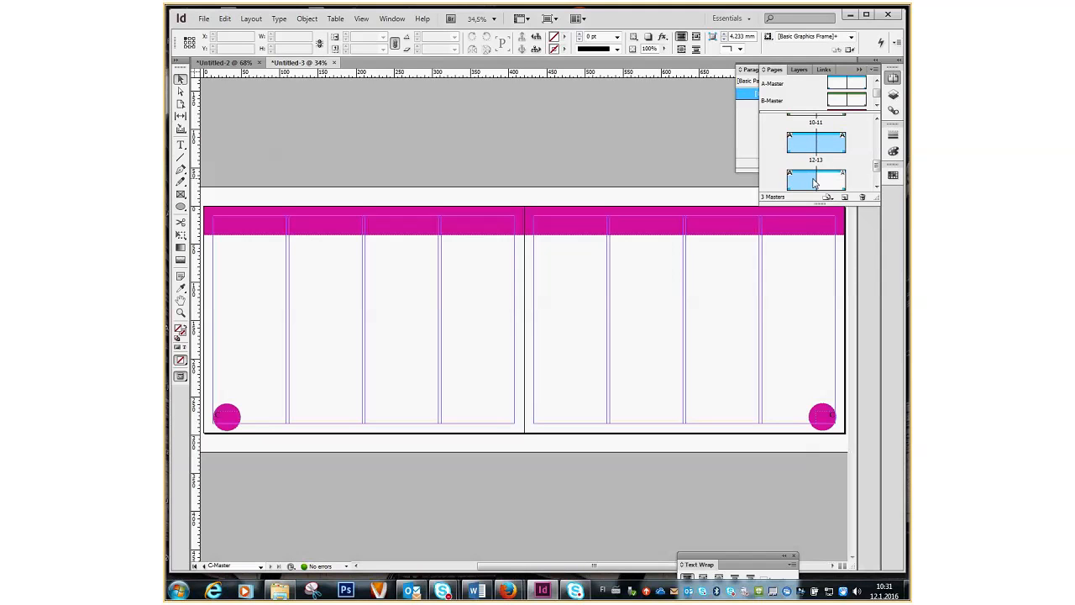
pyautogui.keyDown('shift'); pyautogui.click(823, 182); pyautogui.keyUp('shift')
pyautogui.rightClick(823, 184)
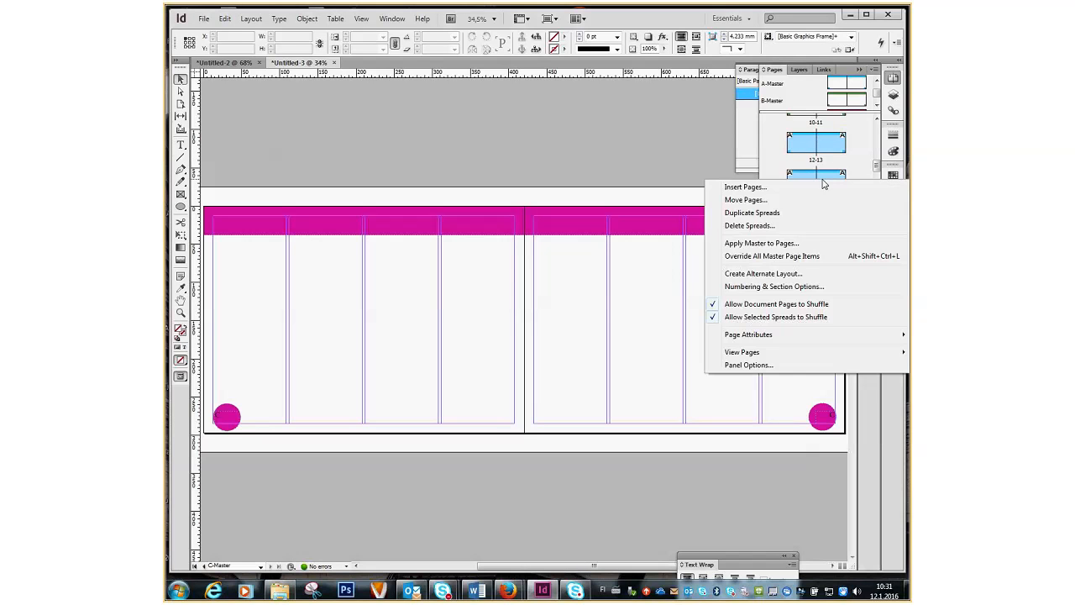
pyautogui.click(774, 244)
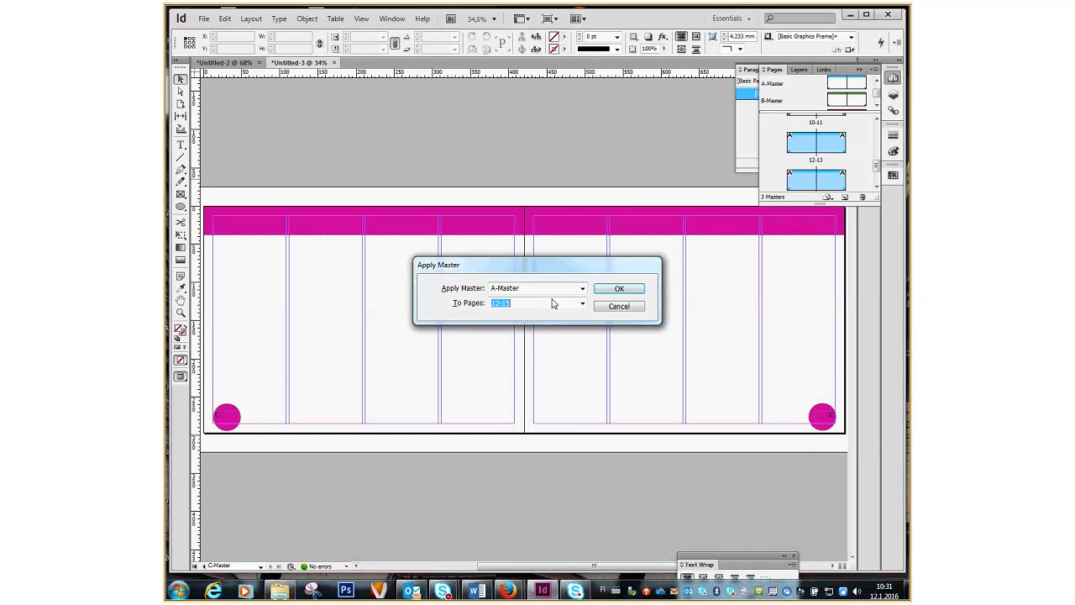
pyautogui.click(582, 288)
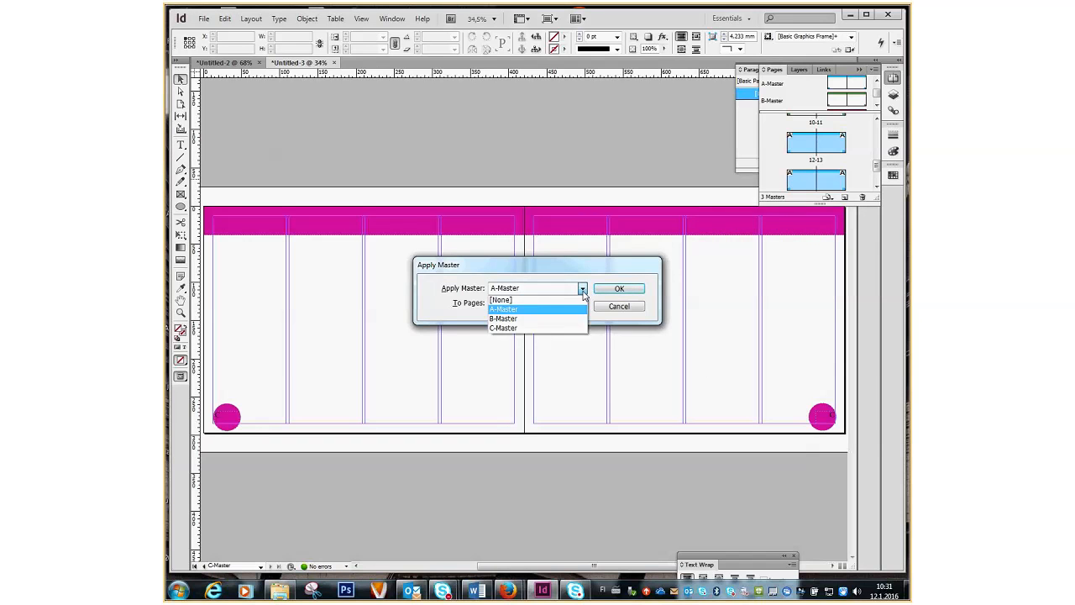
pyautogui.click(555, 327)
pyautogui.click(619, 289)
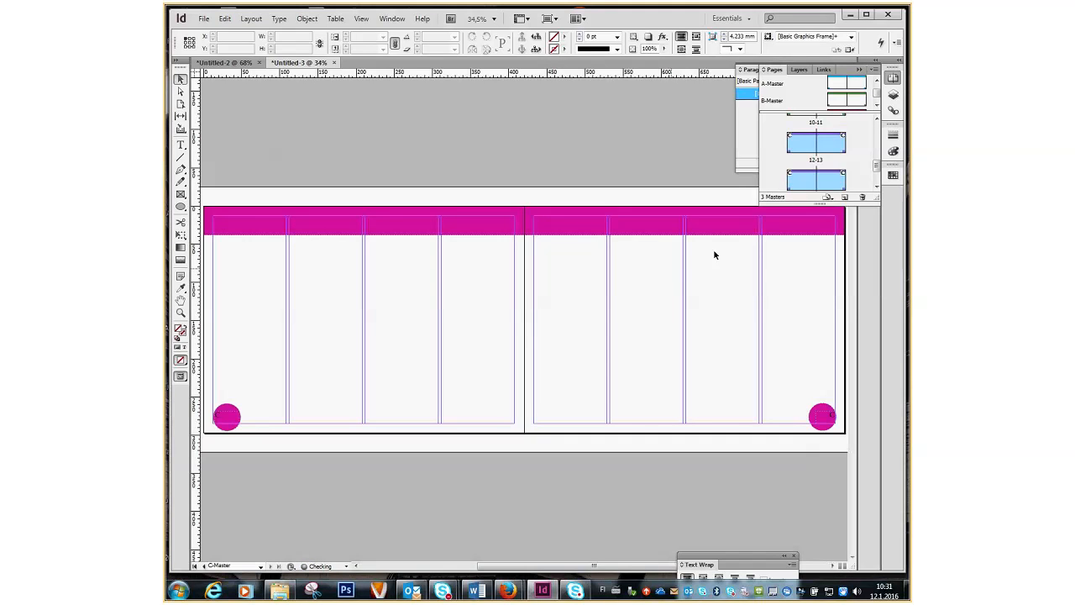
pyautogui.moveTo(877, 169); pyautogui.dragTo(880, 183)
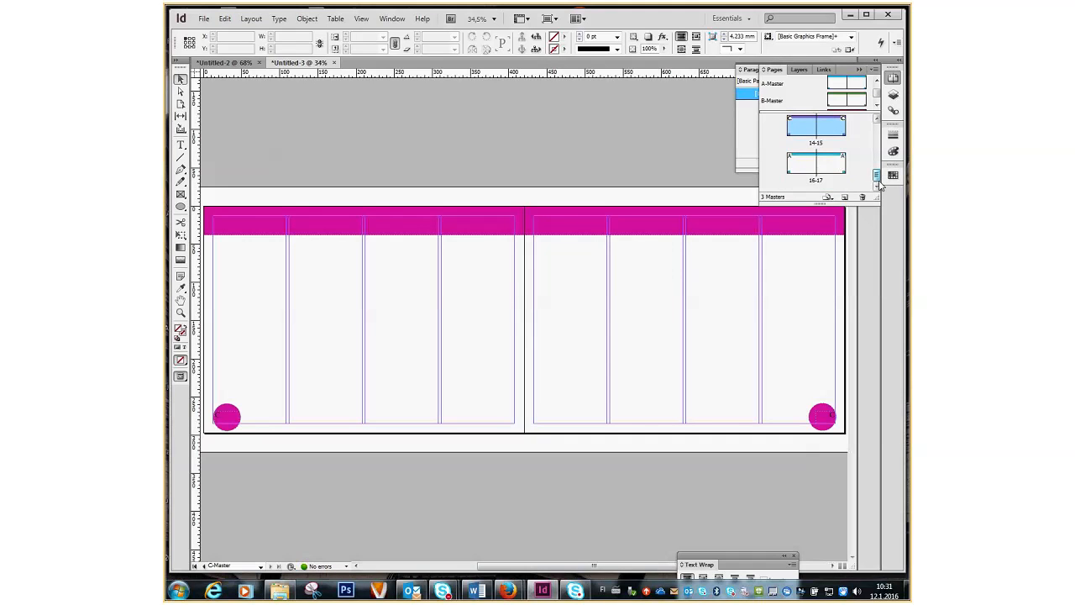
# Delete the surplus pages 17 and 16 from the end of the document.
pyautogui.click(808, 168)
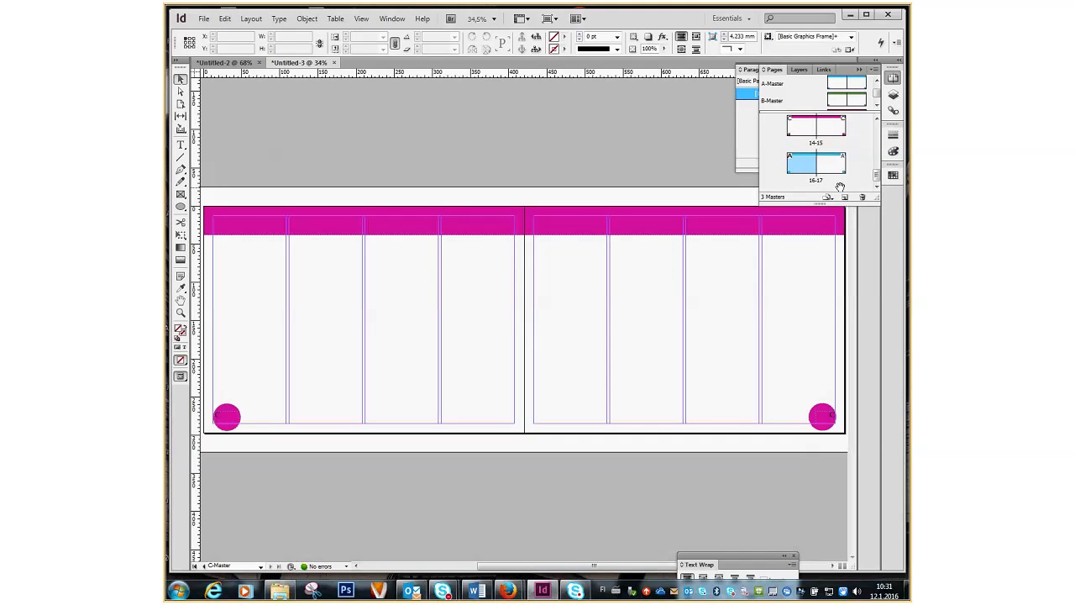
pyautogui.click(833, 171)
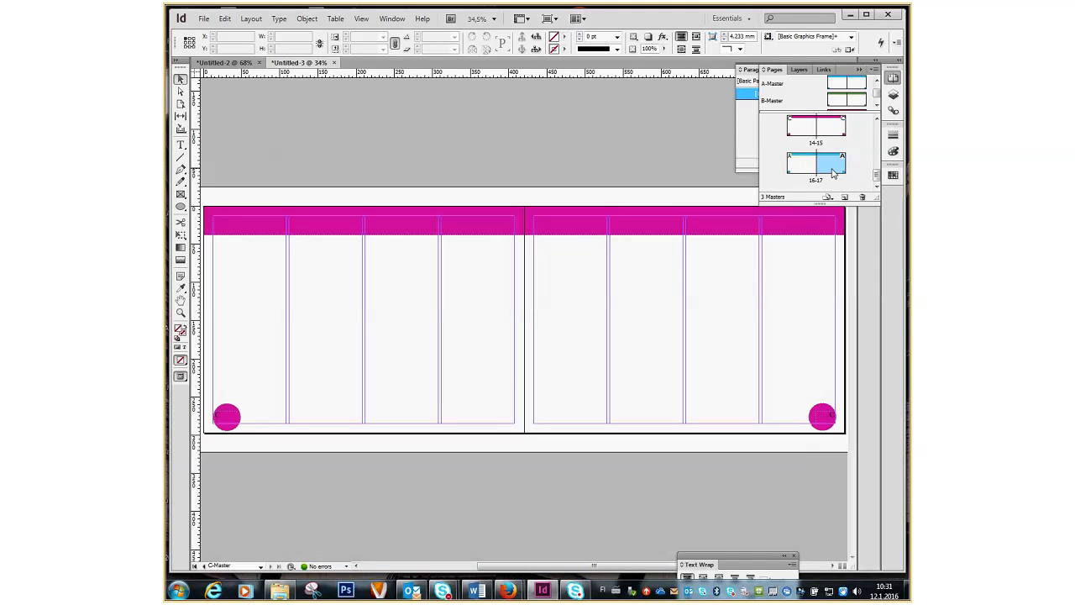
pyautogui.click(862, 197)
pyautogui.click(804, 168)
pyautogui.click(862, 198)
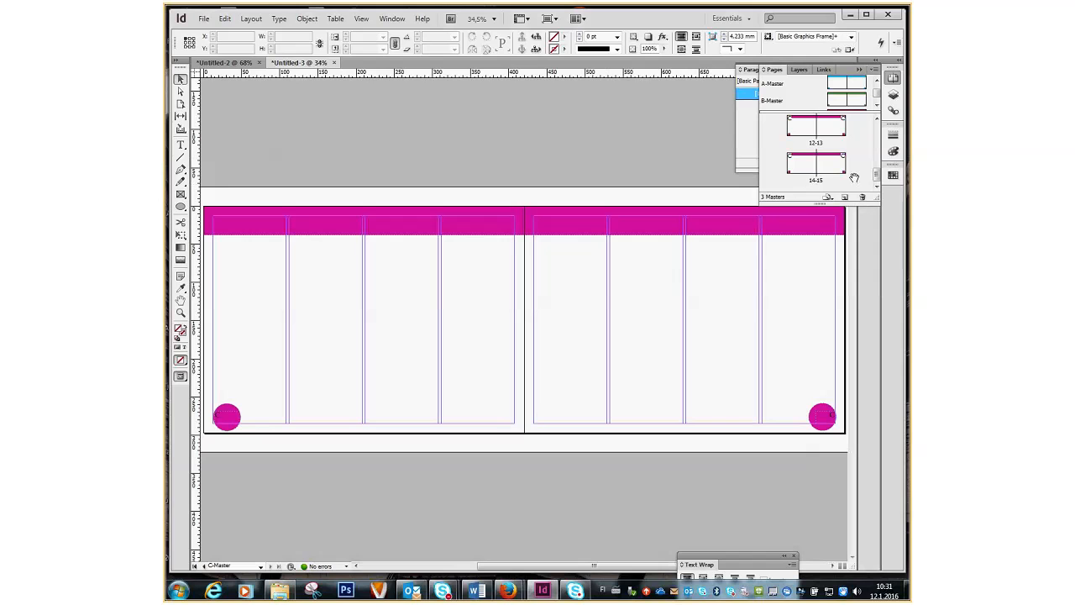
pyautogui.scroll(5, 873, 126)
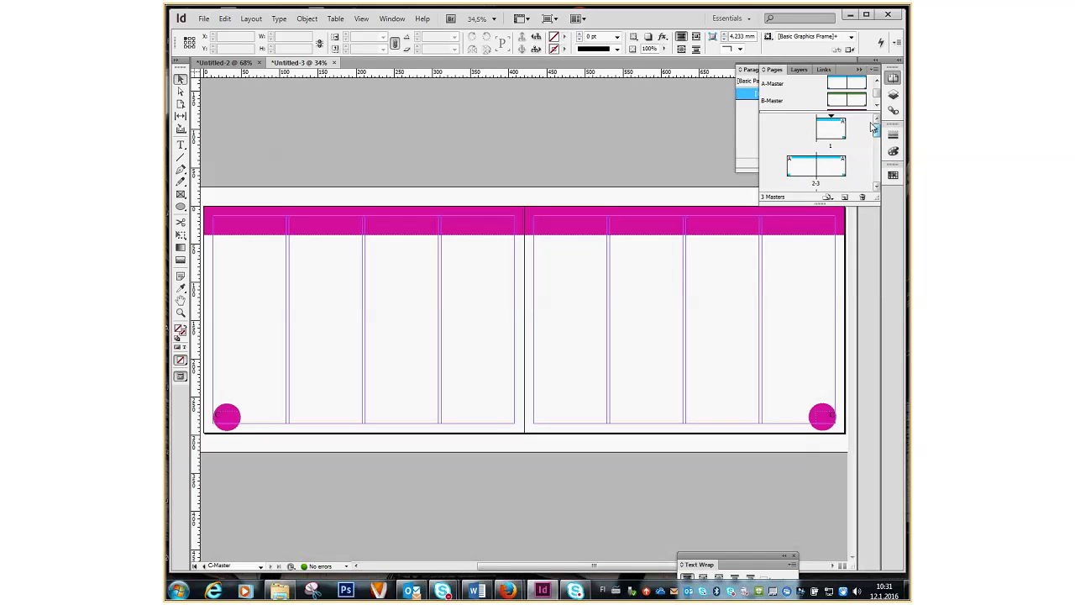
# Jump to page 1 and spreads 2–3 to check the blue A-Master pages.
pyautogui.doubleClick(846, 128)
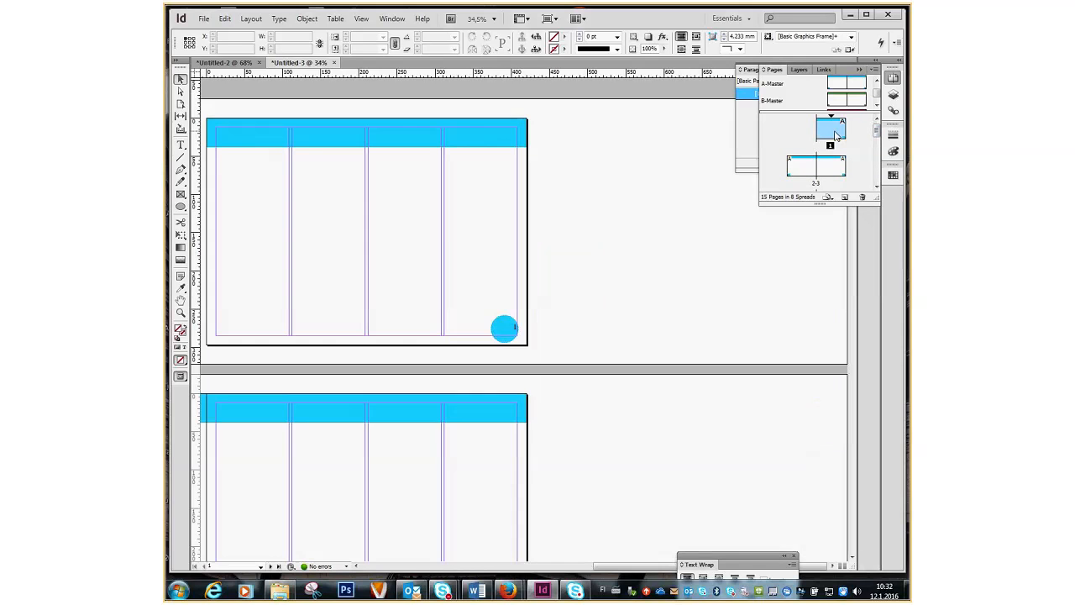
pyautogui.click(802, 178)
pyautogui.doubleClick(802, 178)
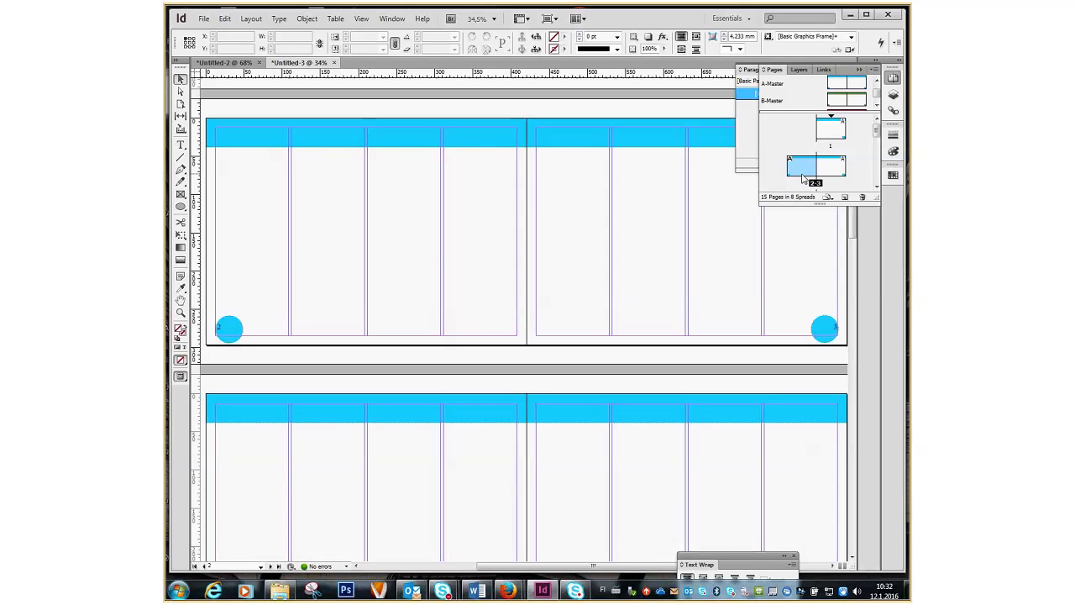
pyautogui.doubleClick(834, 175)
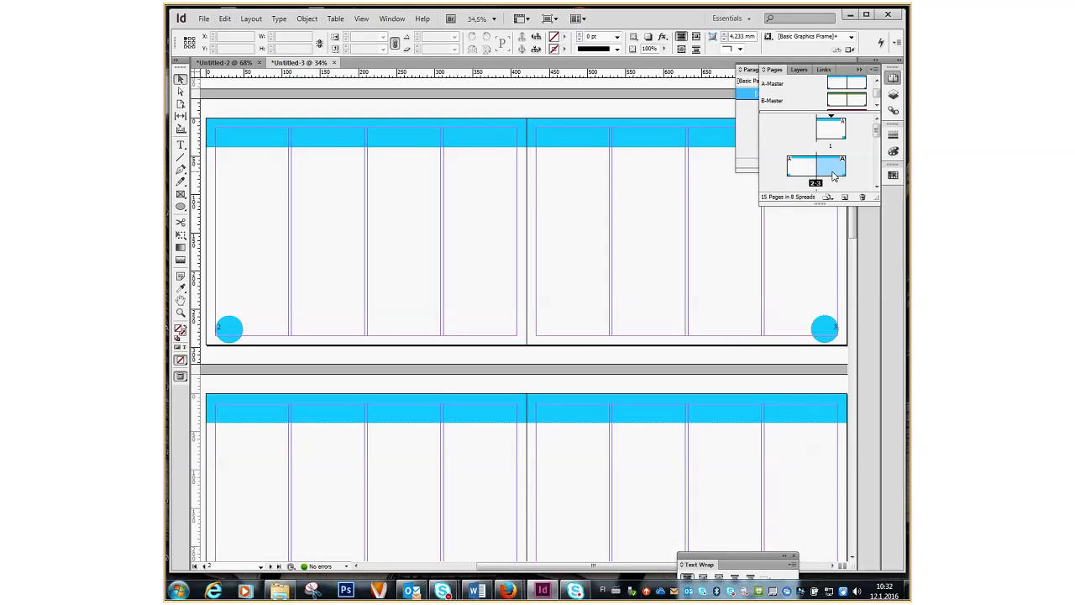
pyautogui.scroll(-3, 810, 155)
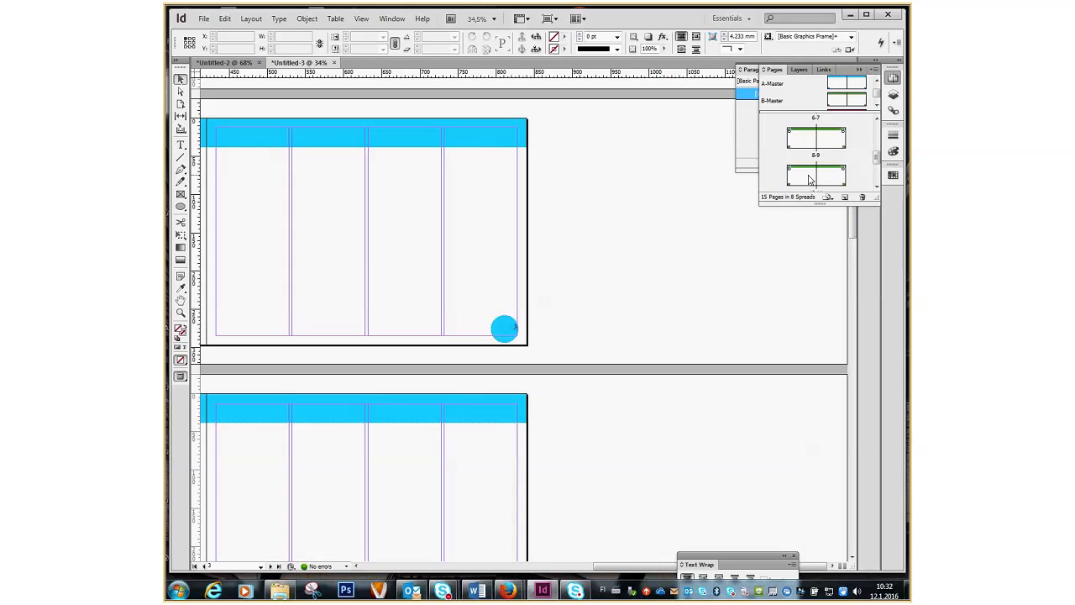
pyautogui.click(803, 150)
# Jump to green spreads 8–11 and magenta spread 12–13 to verify their masters.
pyautogui.doubleClick(804, 145)
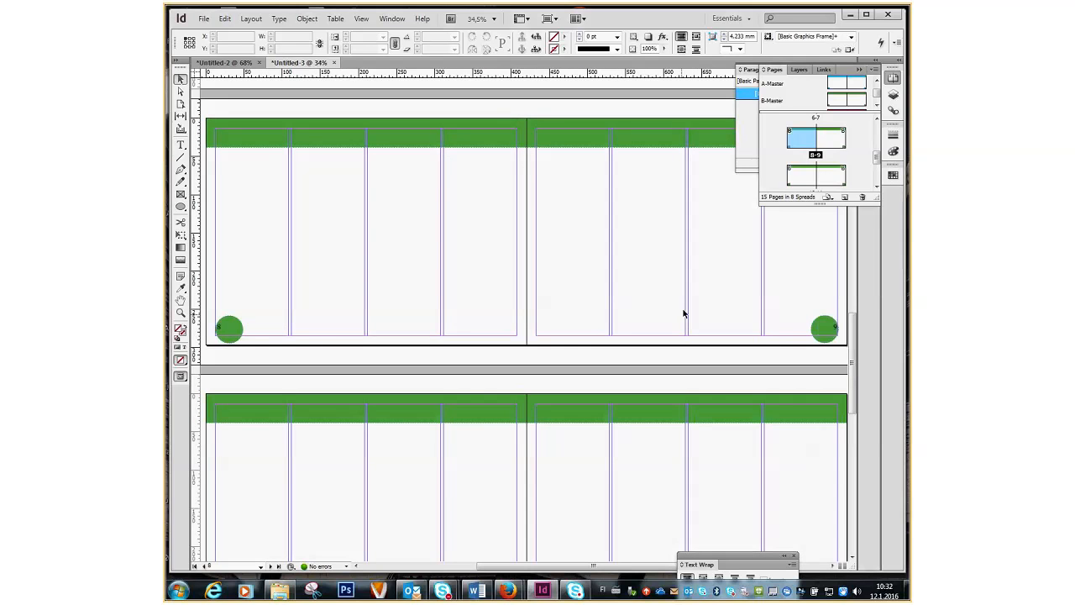
pyautogui.doubleClick(806, 176)
pyautogui.scroll(-2, 807, 177)
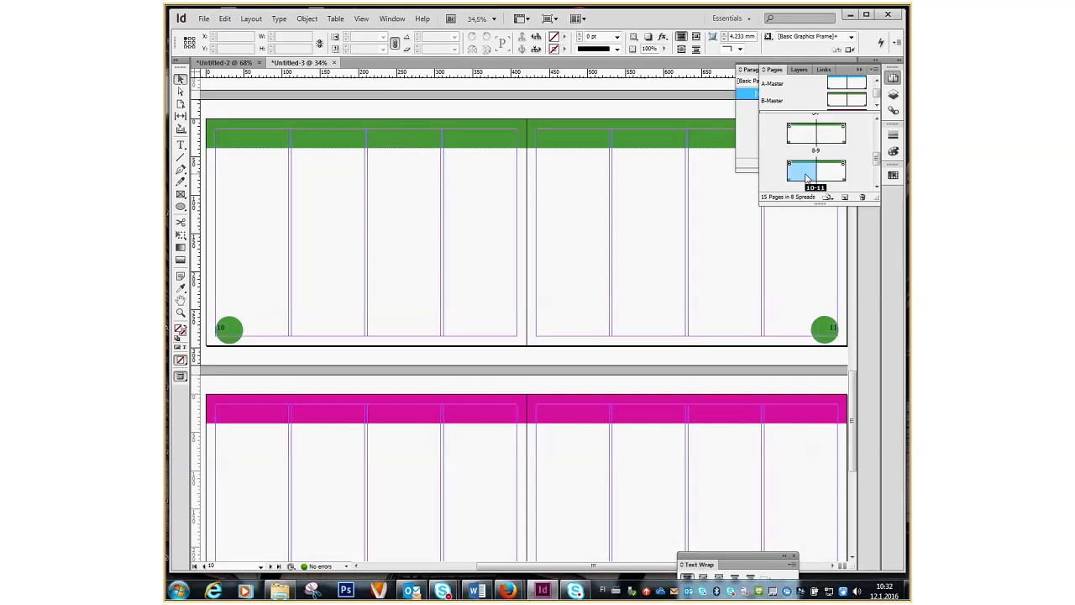
pyautogui.click(797, 144)
pyautogui.doubleClick(797, 145)
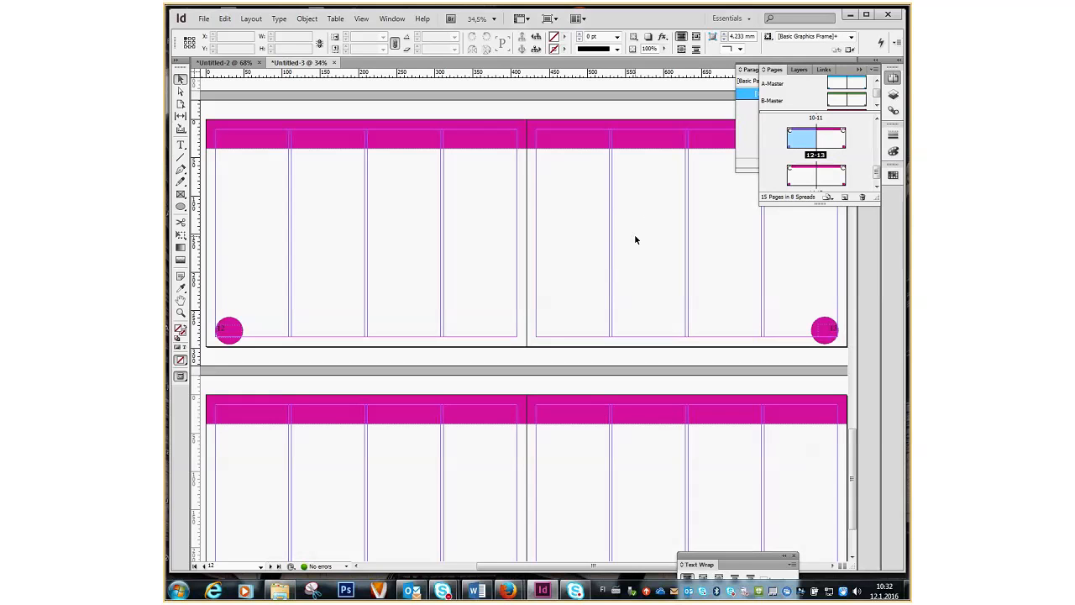
pyautogui.scroll(-3, 636, 238)
pyautogui.scroll(-15, 636, 239)
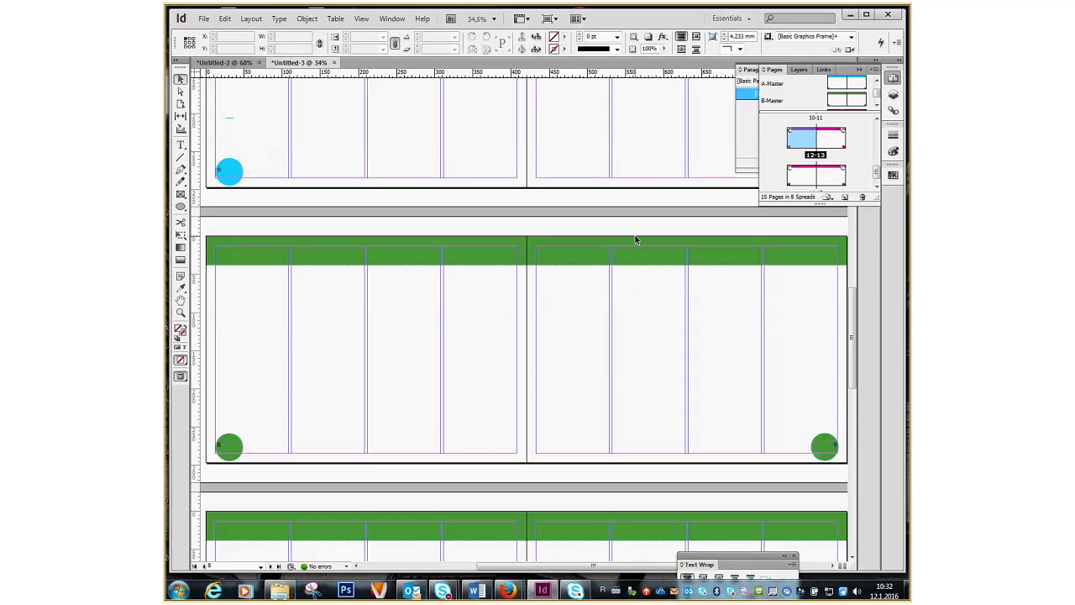
pyautogui.scroll(10, 636, 240)
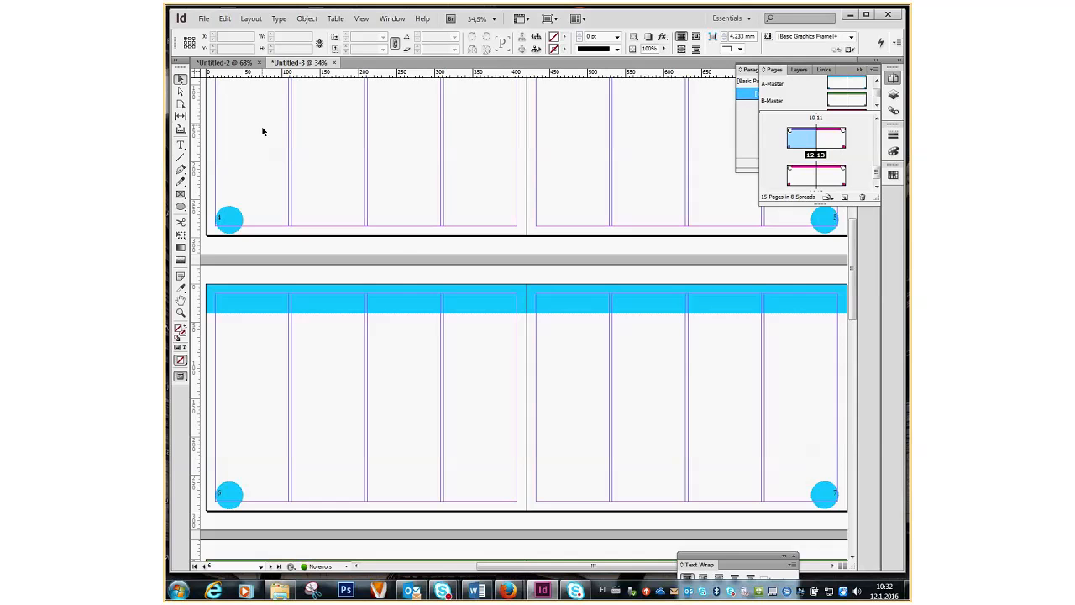
pyautogui.scroll(1, 402, 289)
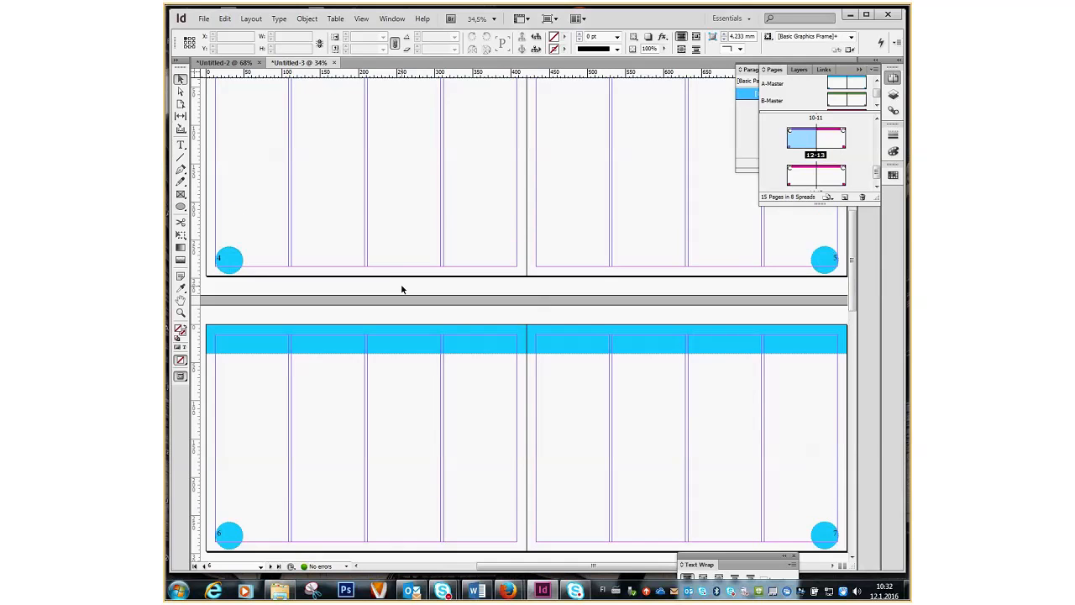
# Export the document to the Desktop as Untitled-3.pdf with High Quality Print settings.
pyautogui.click(204, 18)
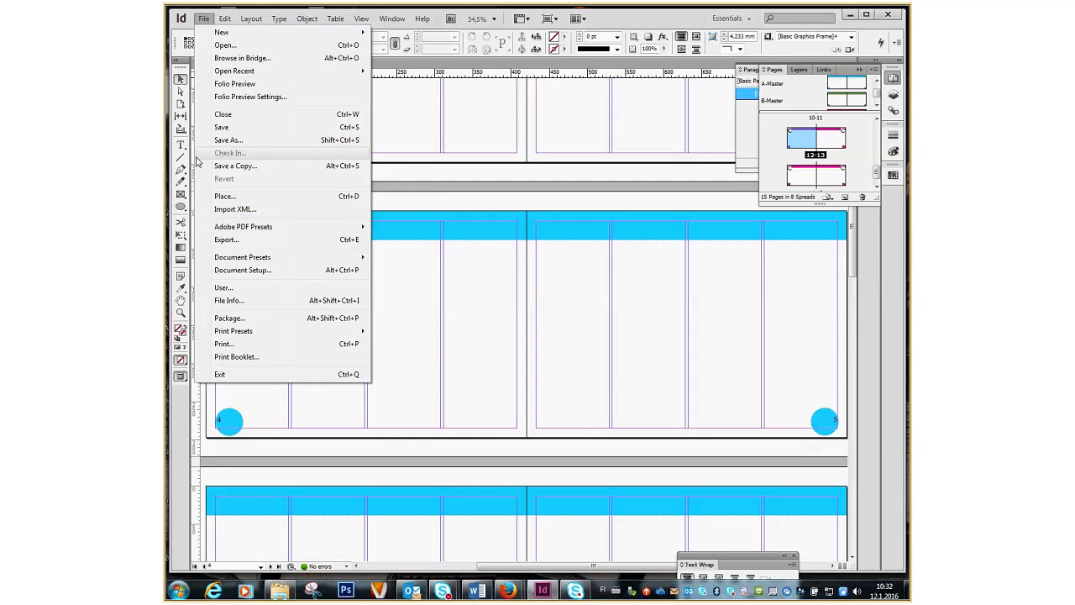
pyautogui.click(220, 239)
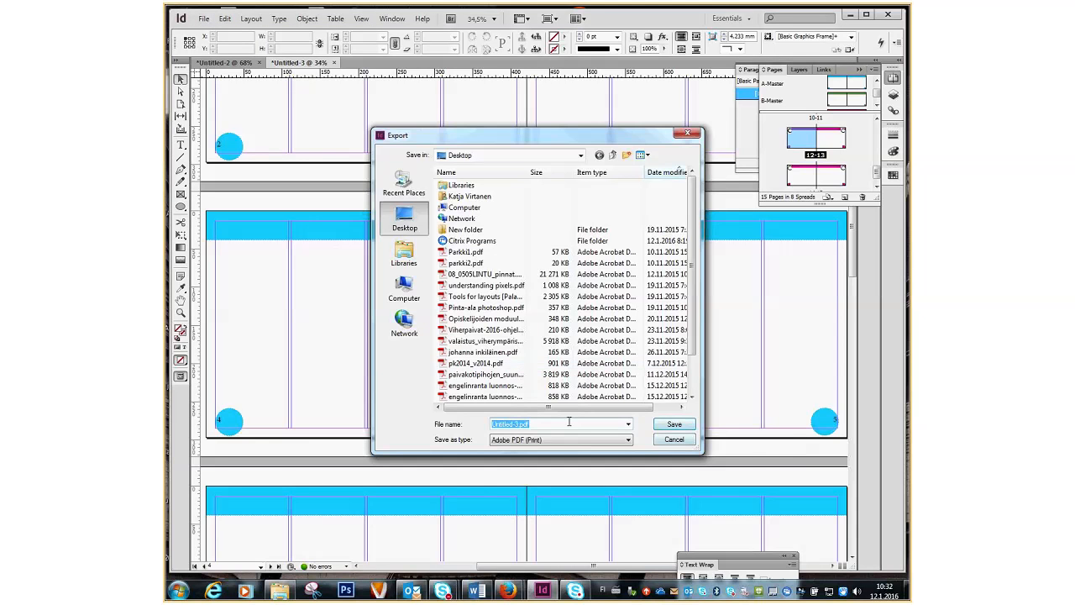
pyautogui.click(680, 426)
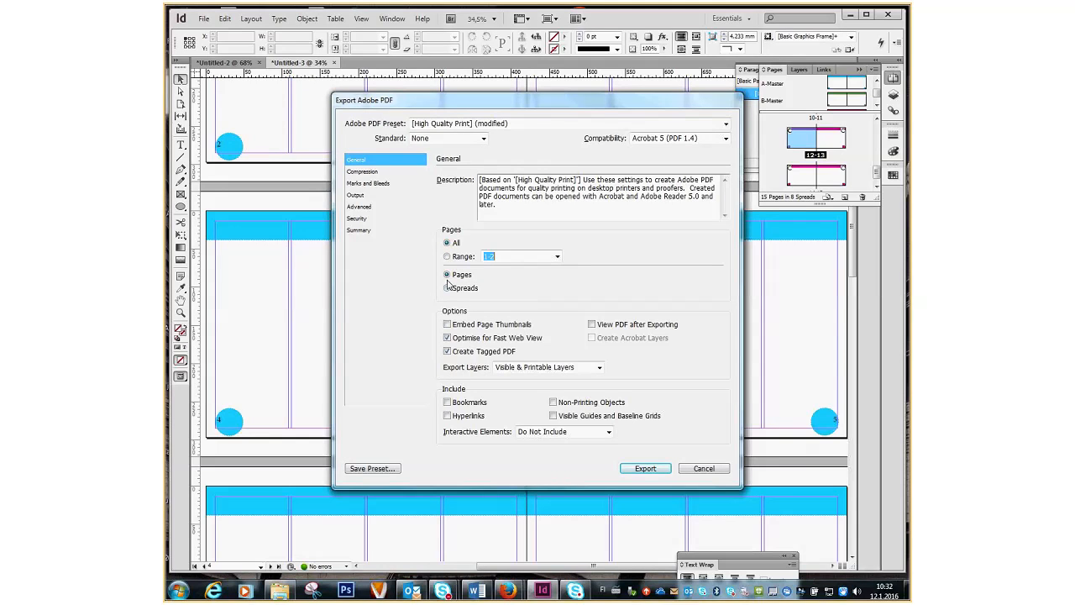
pyautogui.click(647, 468)
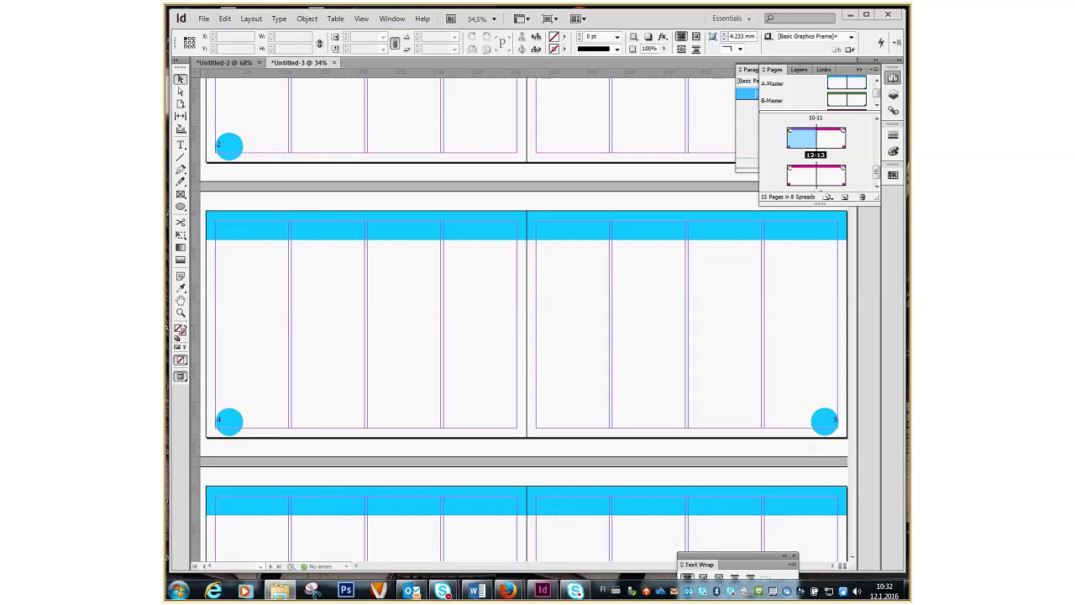
# Scroll through all 15 pages of the exported PDF, then close Acrobat Reader.
pyautogui.scroll(-3, 708, 320)
pyautogui.scroll(-3, 708, 320)
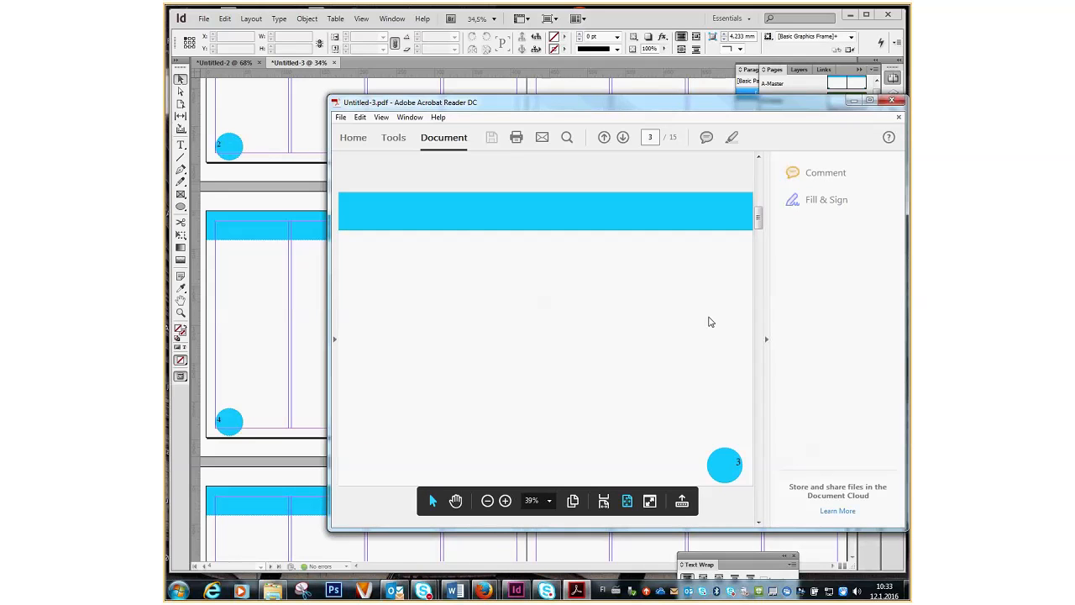
pyautogui.scroll(-3, 741, 295)
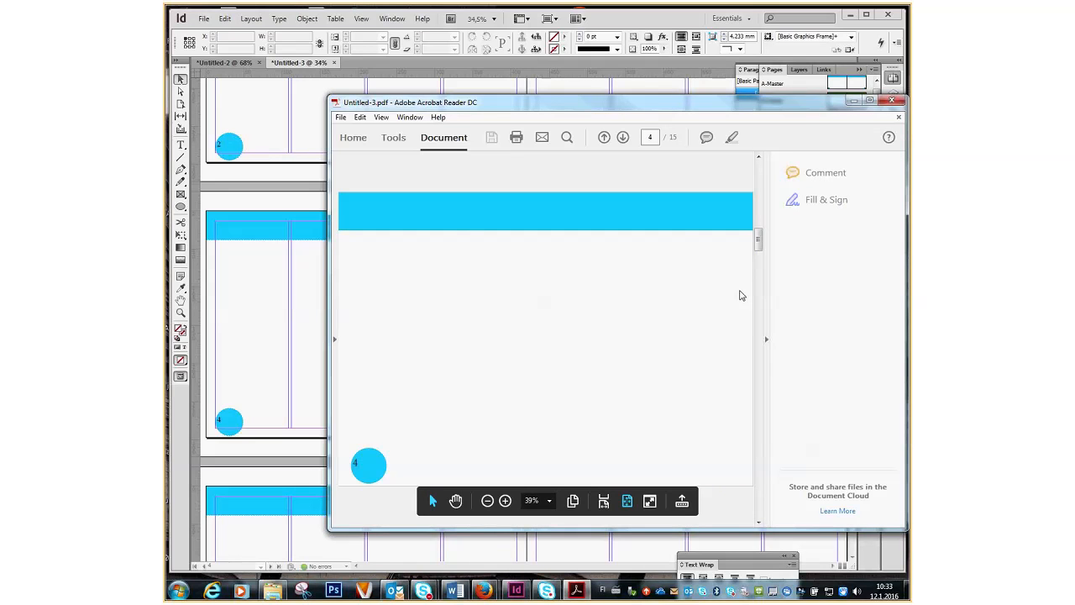
pyautogui.scroll(-6, 739, 295)
pyautogui.scroll(-3, 738, 295)
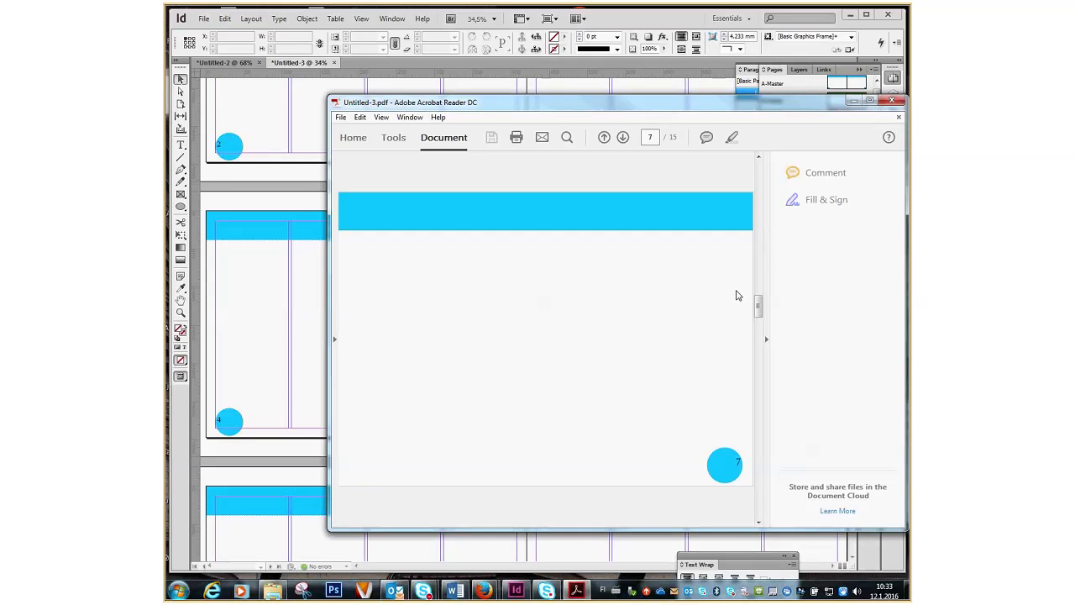
pyautogui.scroll(-12, 737, 295)
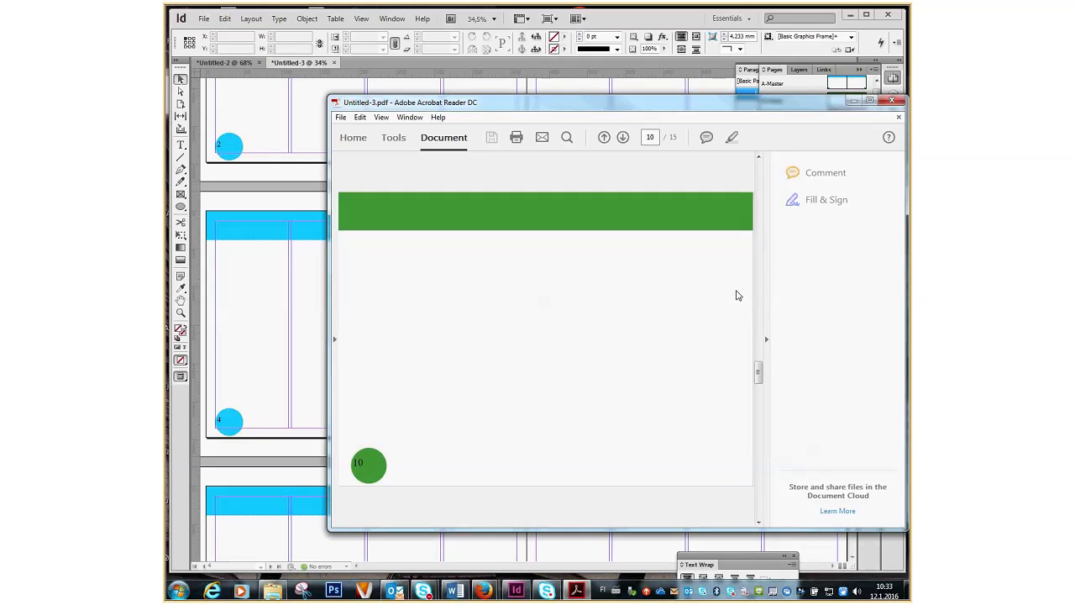
pyautogui.scroll(-12, 737, 294)
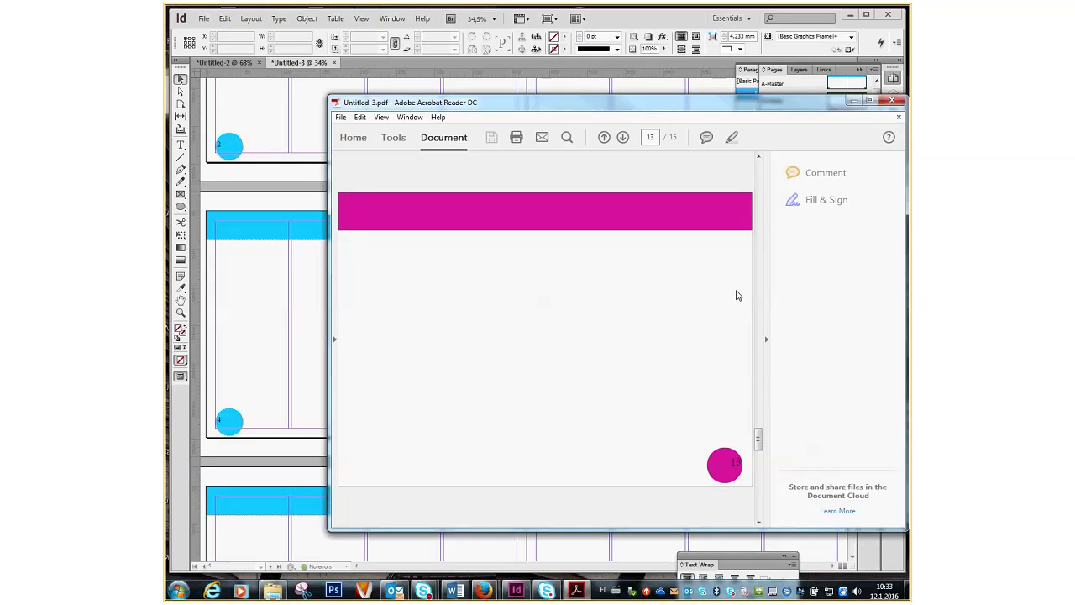
pyautogui.scroll(20, 737, 295)
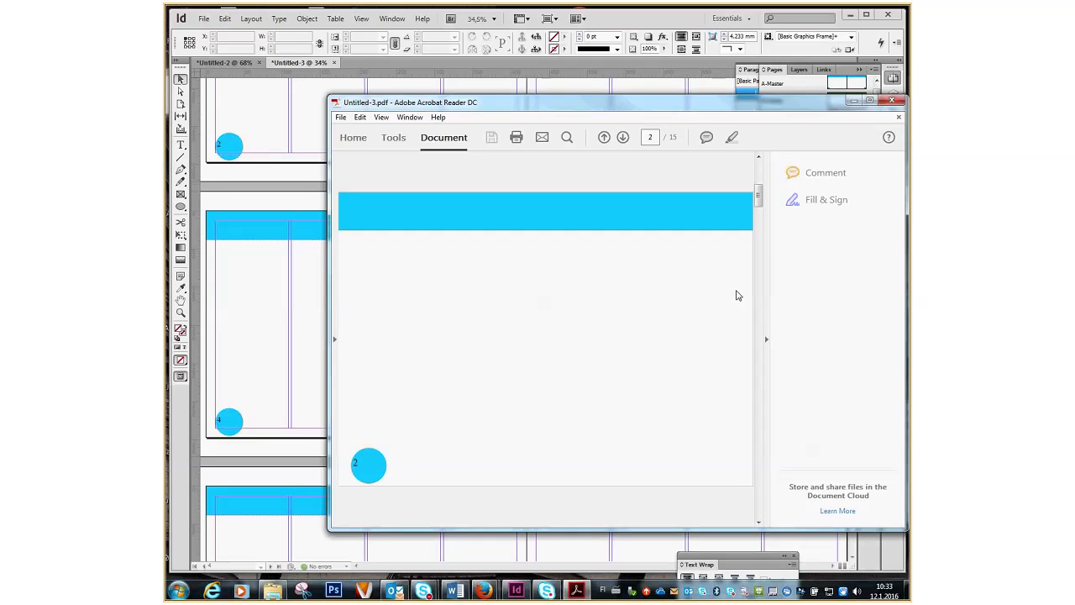
pyautogui.scroll(3, 737, 295)
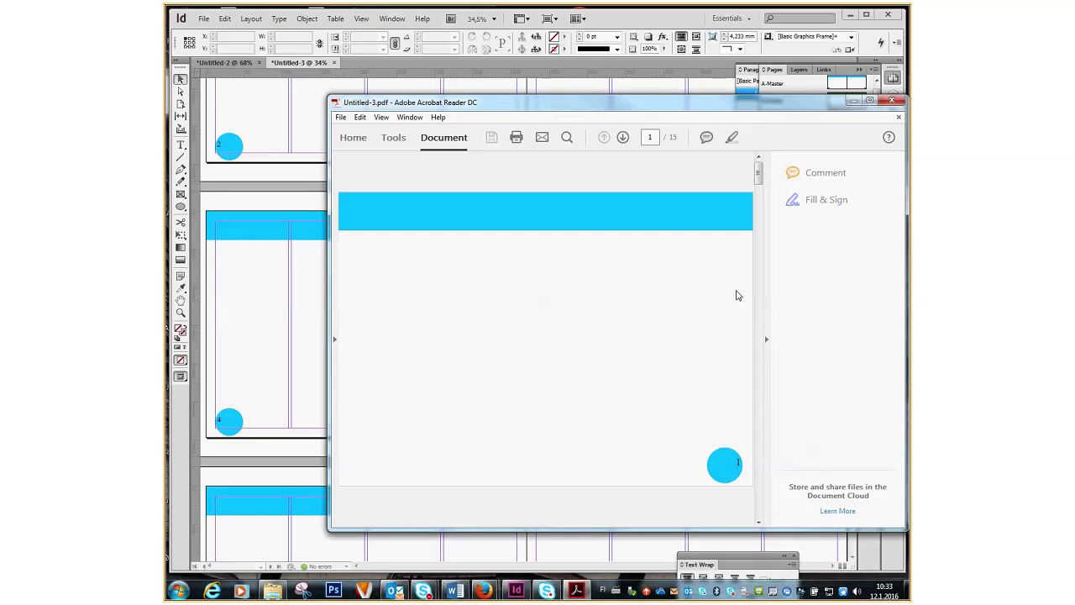
pyautogui.scroll(-6, 738, 295)
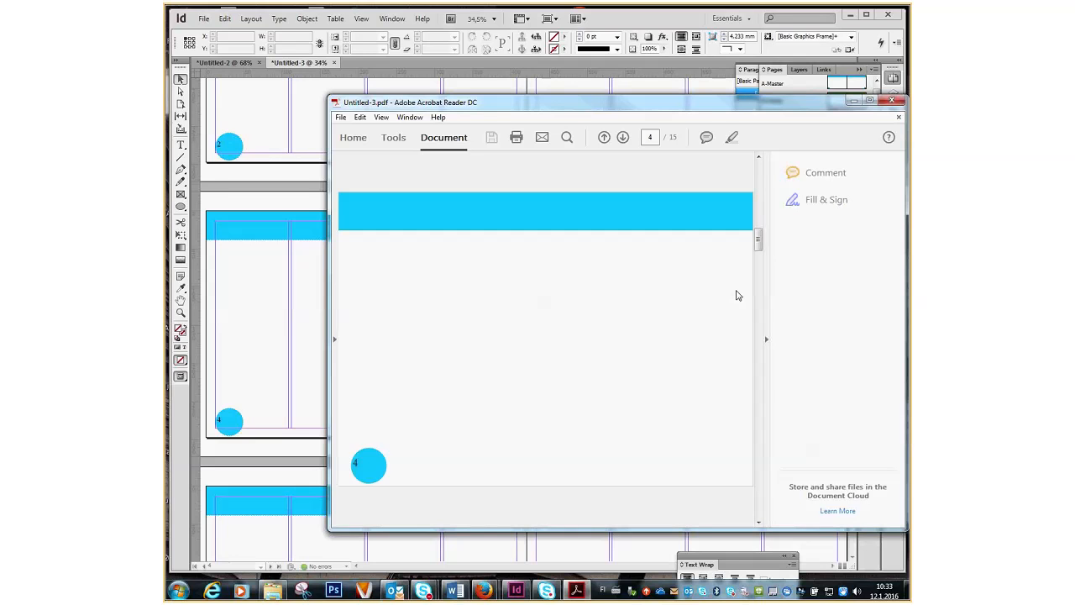
pyautogui.scroll(4, 737, 295)
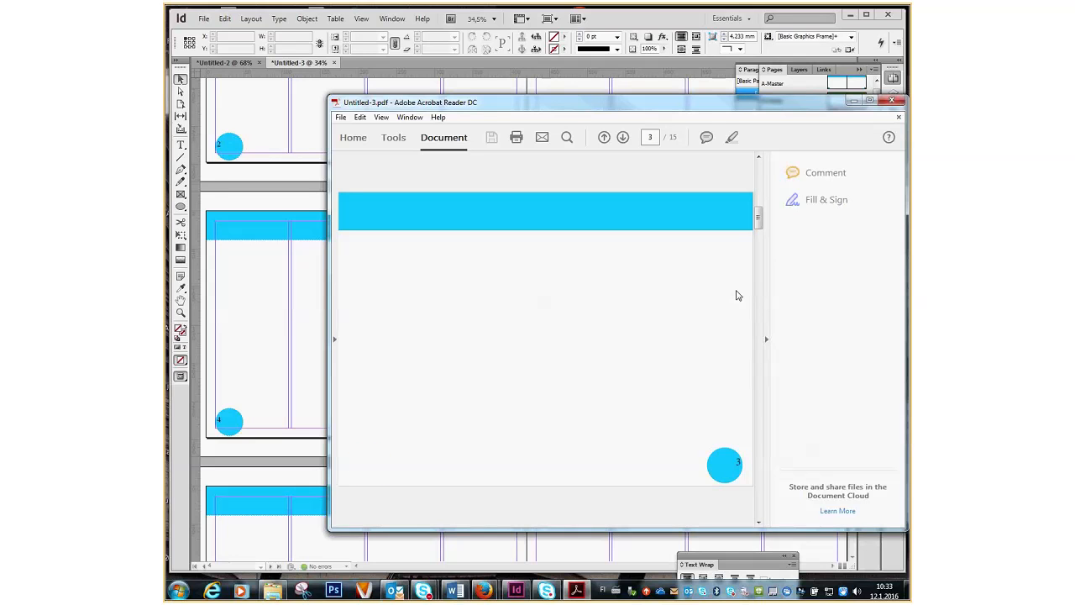
pyautogui.scroll(-2, 737, 295)
pyautogui.scroll(-10, 737, 295)
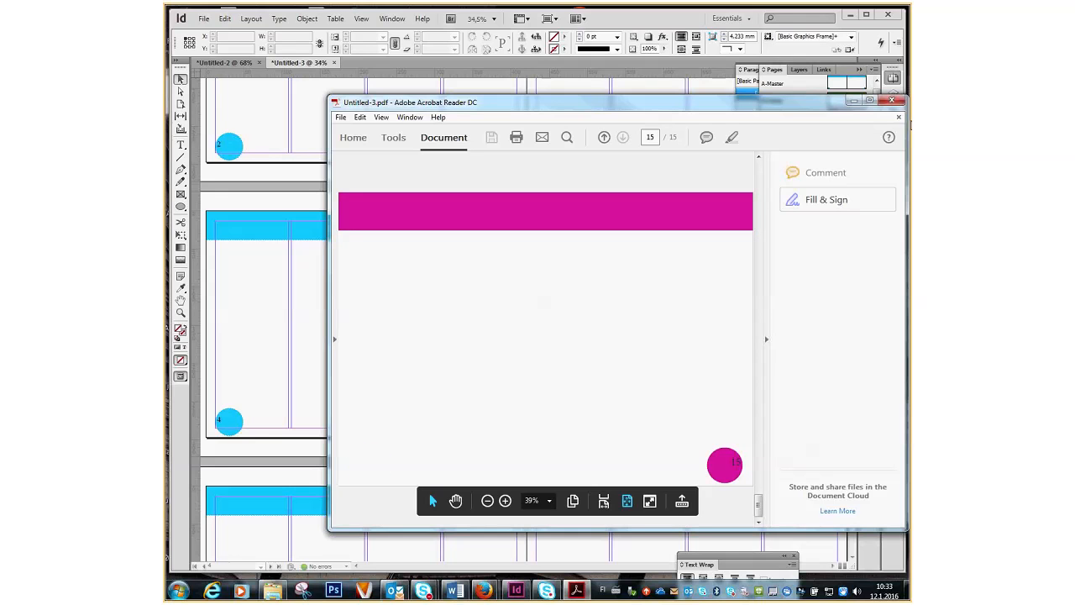
pyautogui.click(892, 100)
# Re-export Untitled-3.pdf as spreads, replacing the existing file.
pyautogui.click(202, 18)
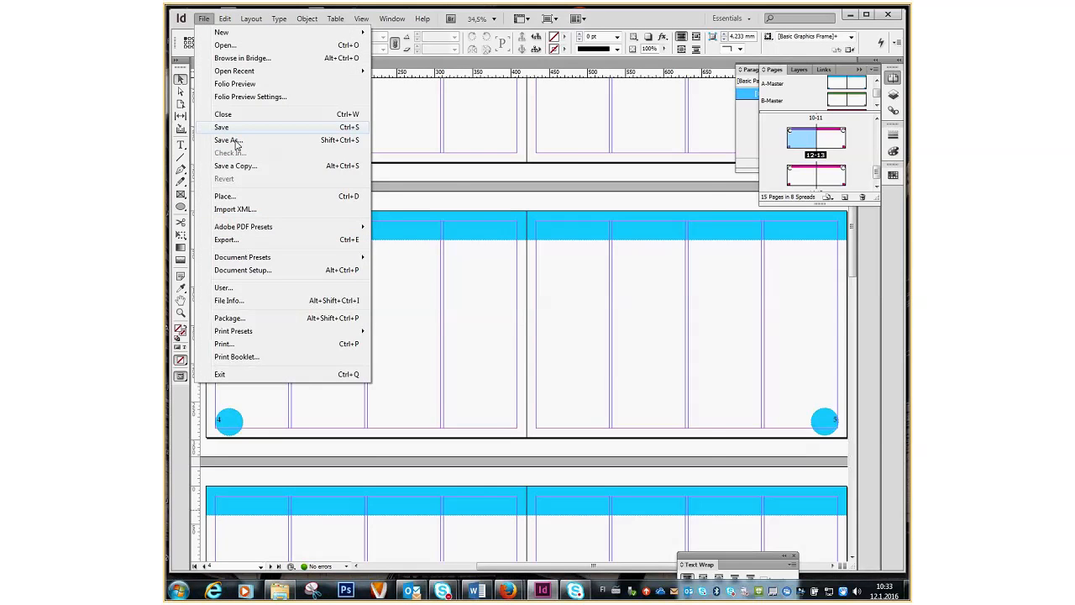
pyautogui.click(225, 239)
pyautogui.press('Return')
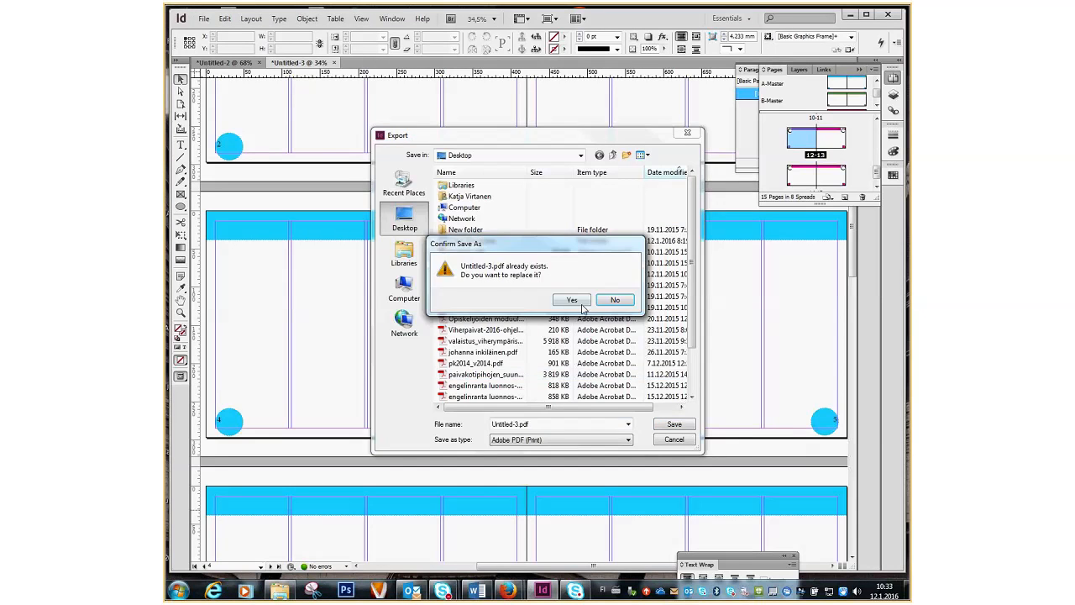
pyautogui.press('Return')
pyautogui.click(458, 288)
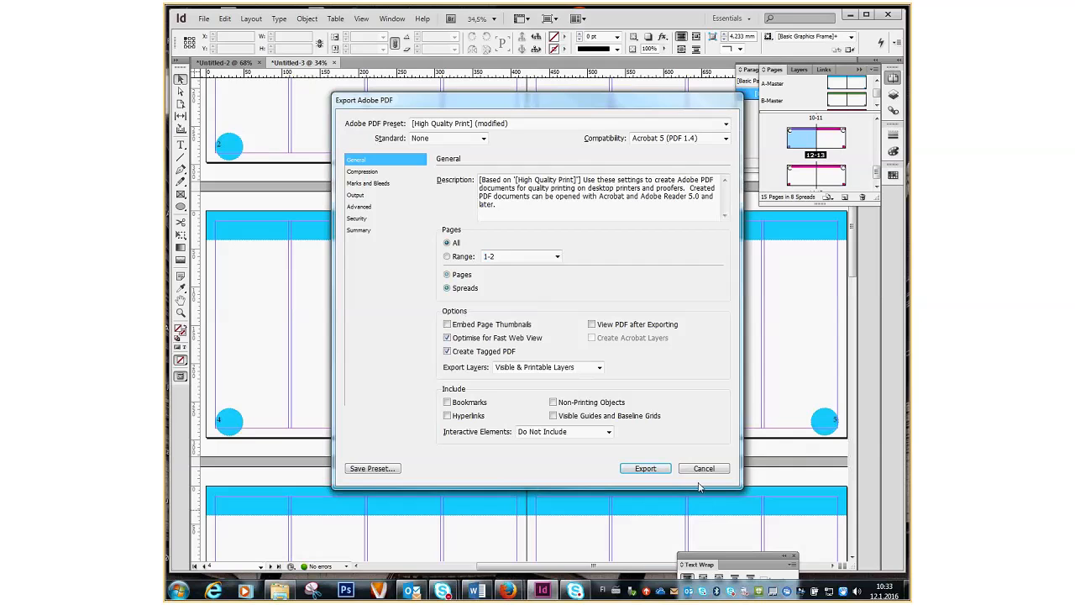
pyautogui.click(644, 469)
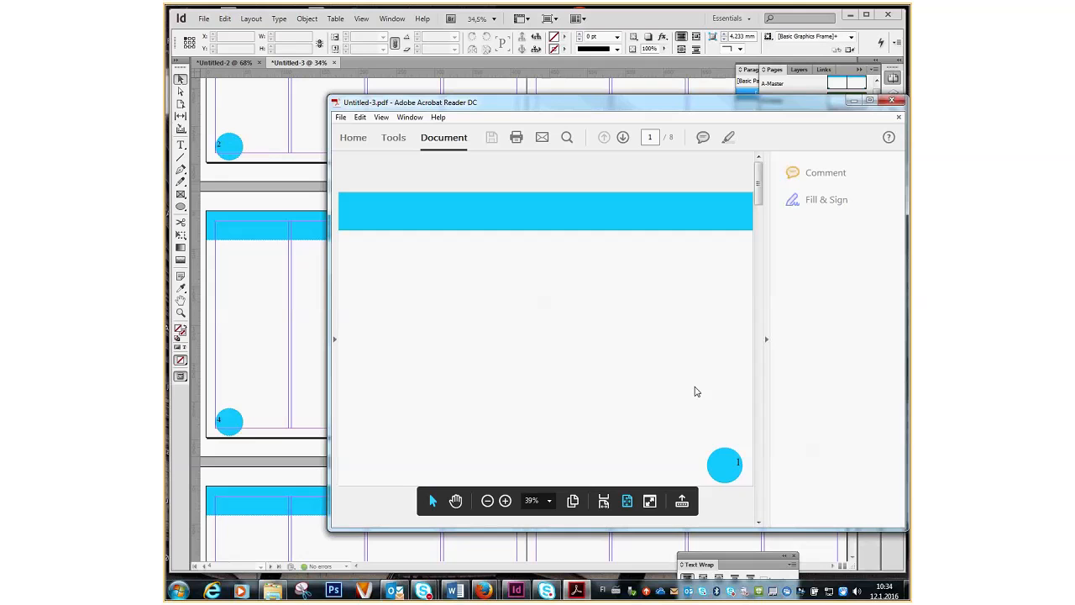
# Scroll to page 2 of 8 to view the exported spread with its continuous blue header.
pyautogui.scroll(-1, 697, 392)
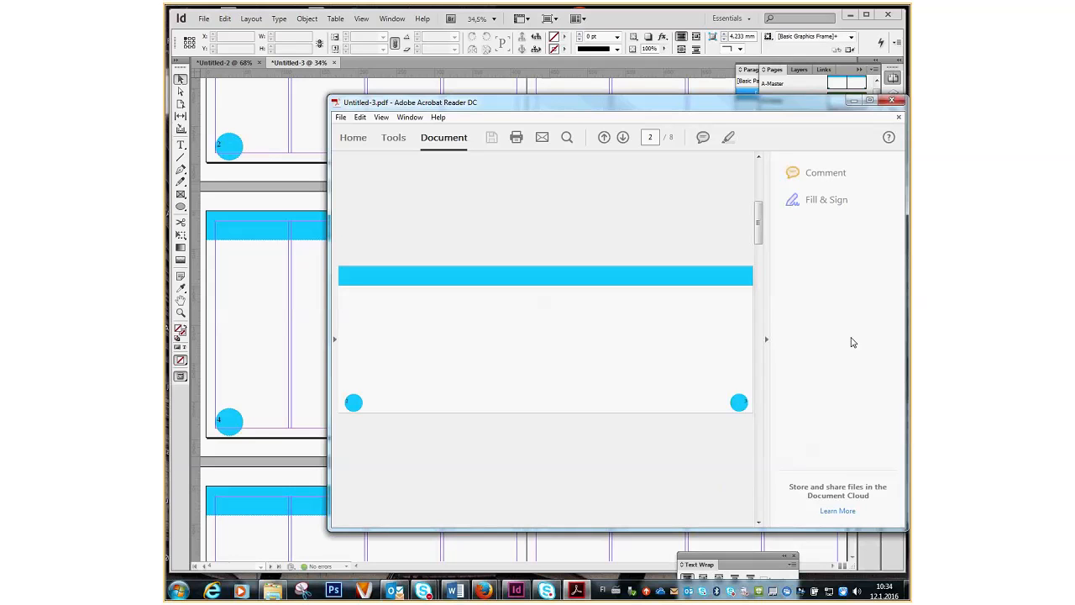
# Close Acrobat Reader DC to return to the InDesign document.
pyautogui.click(891, 100)
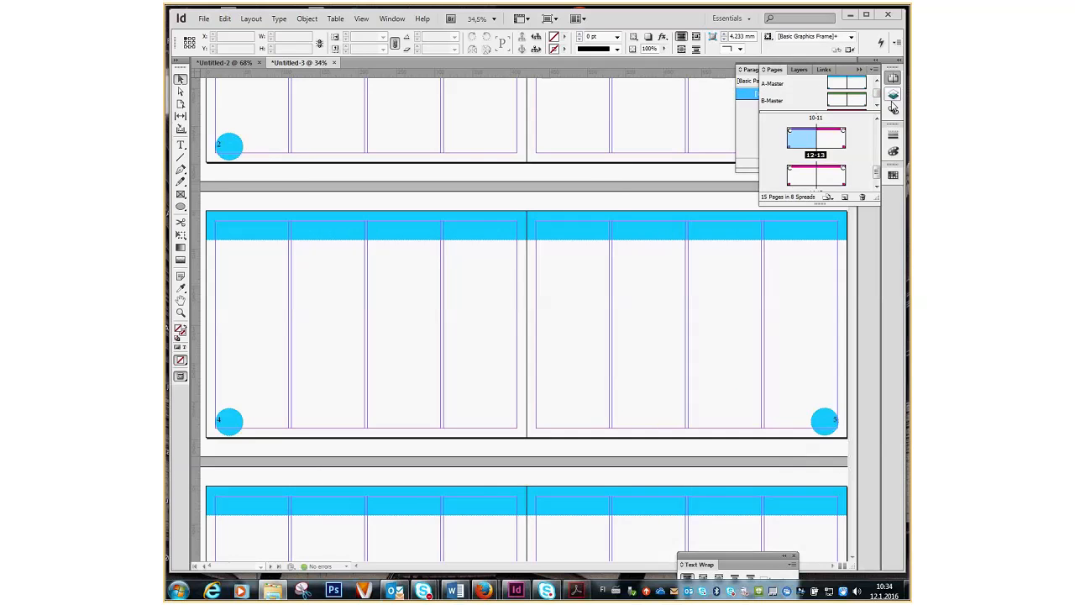